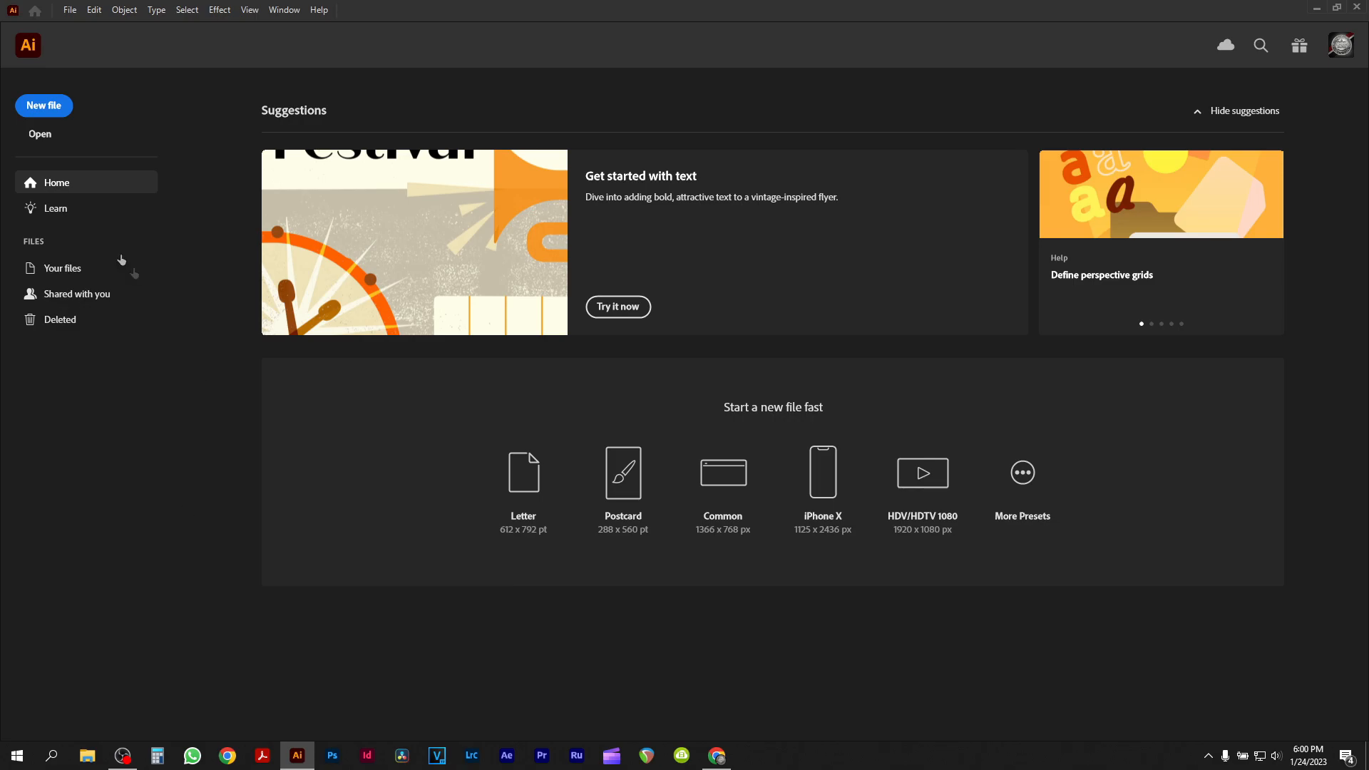
Create a new 24 x 24 in document in RGB color mode with 300 ppi raster effects
{"action": "left_click", "coordinate": [40, 107]}
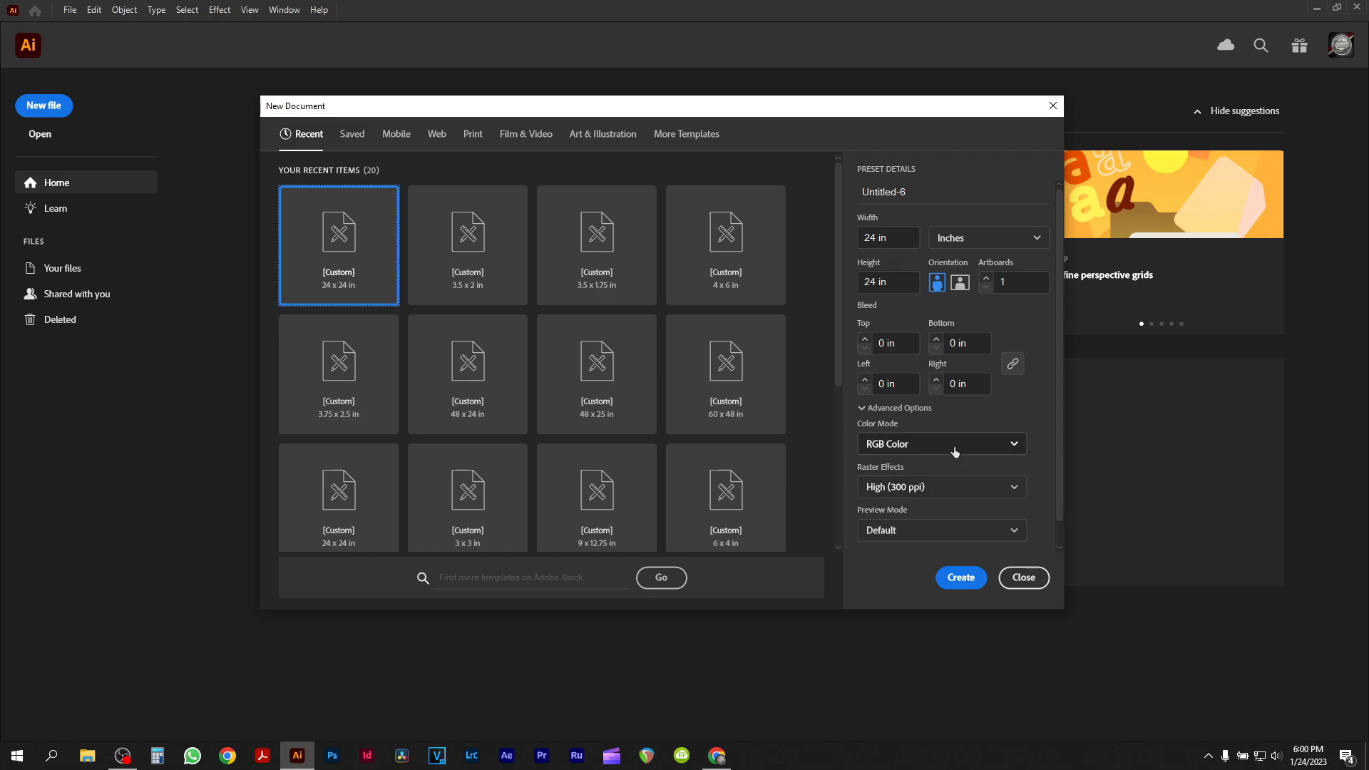
{"action": "left_click", "coordinate": [985, 443]}
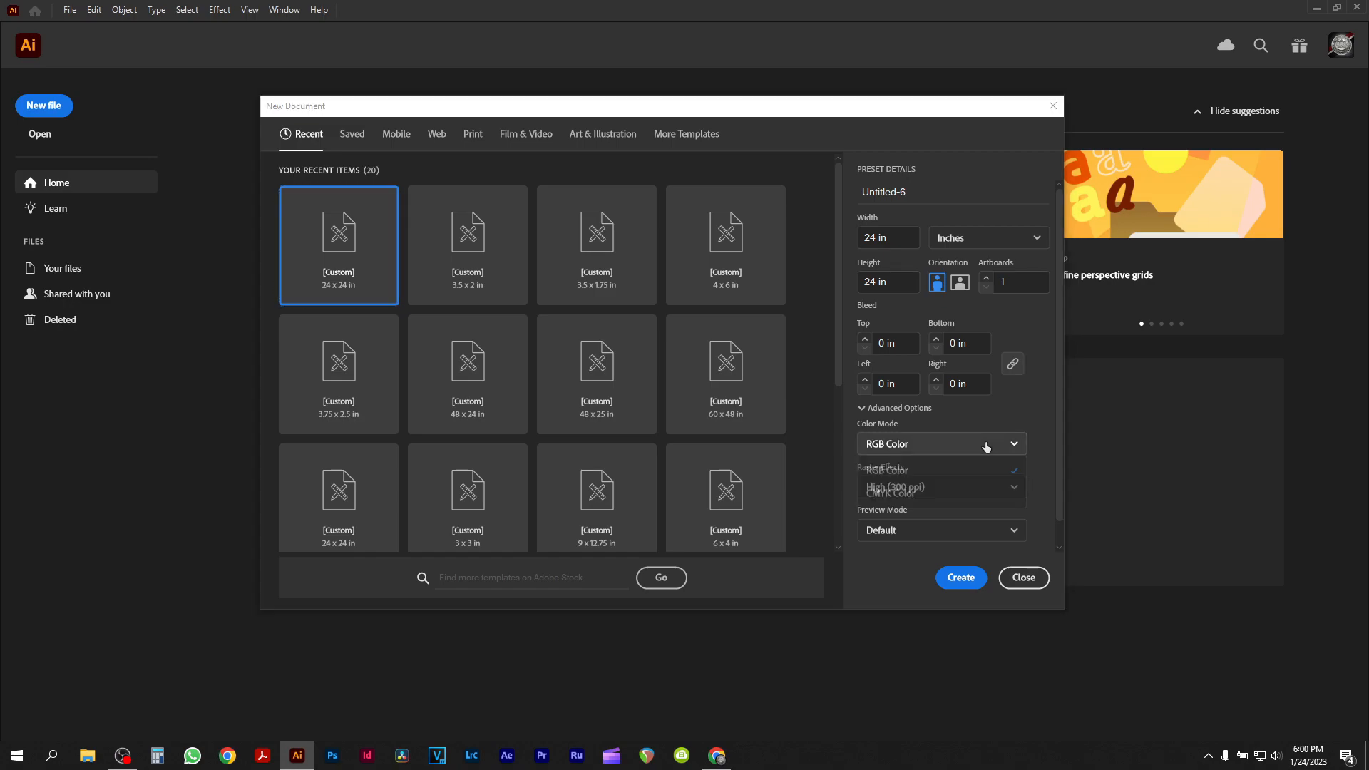
{"action": "left_click", "coordinate": [1003, 427]}
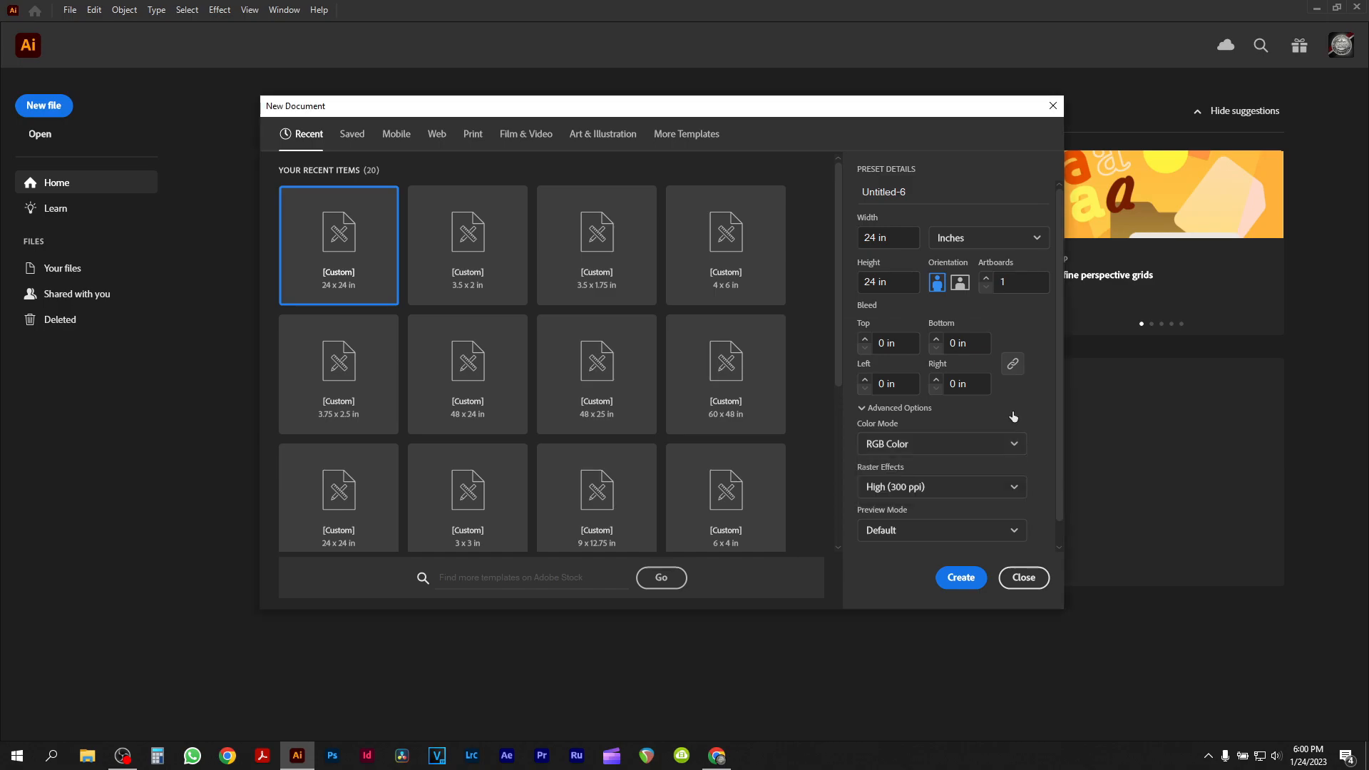
{"action": "left_click", "coordinate": [965, 580]}
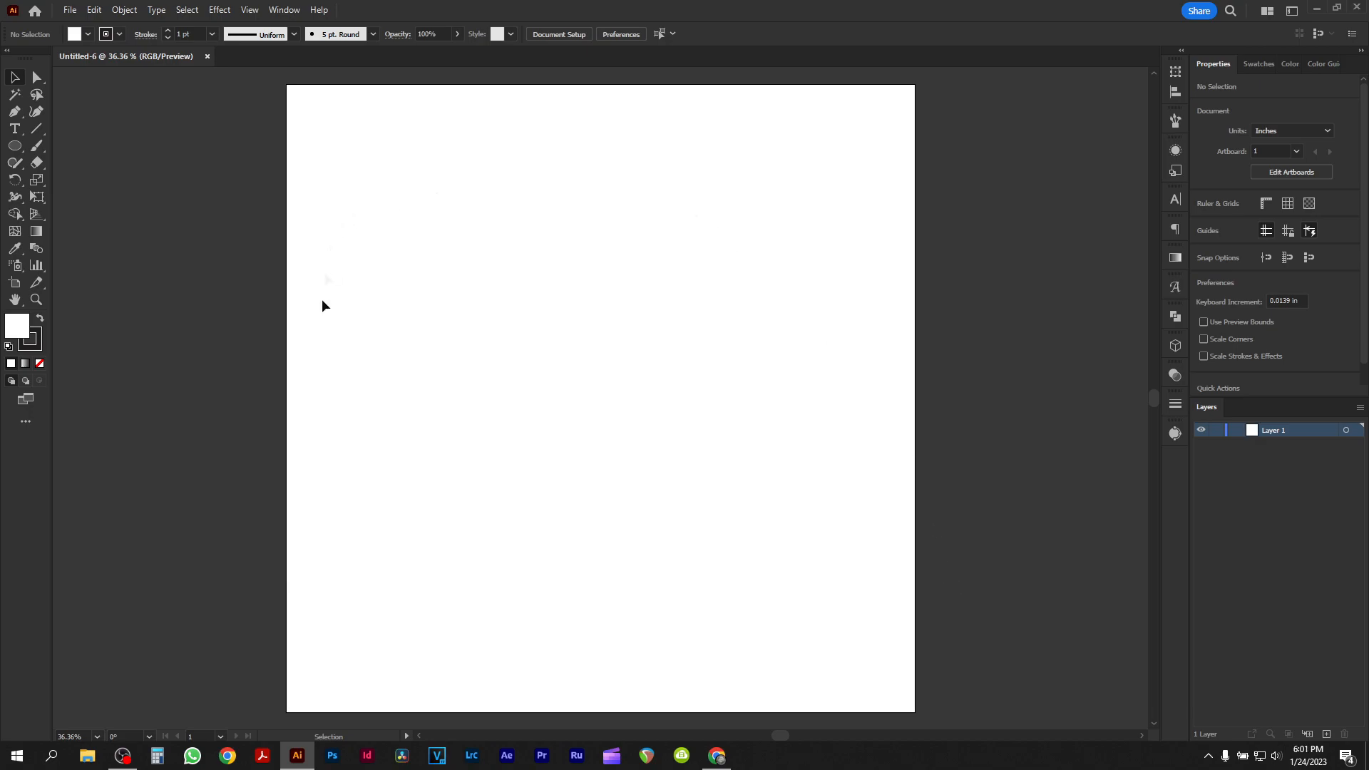
Add a line of placeholder text to the upper half of the artboard and enlarge it to about 198 pt
{"action": "key", "text": "t"}
{"action": "left_click", "coordinate": [512, 283]}
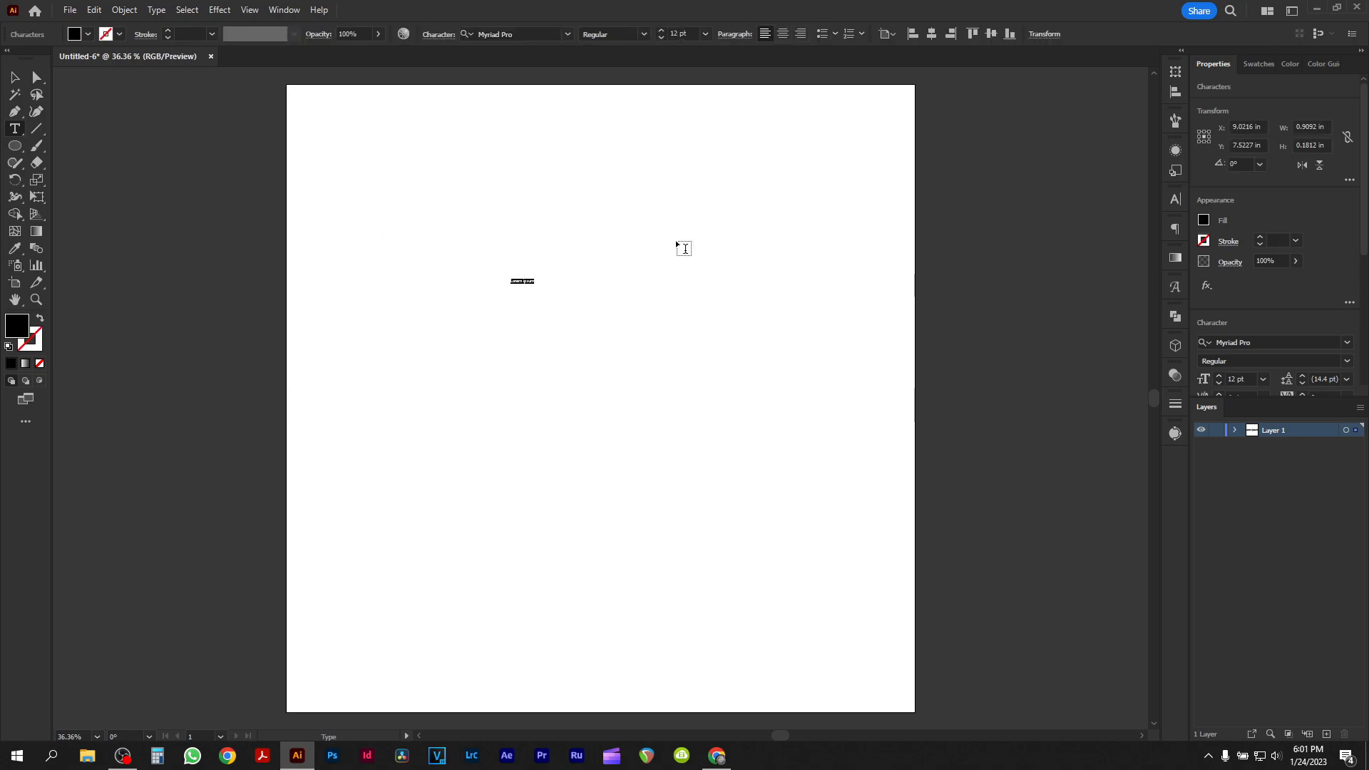
{"action": "left_click", "coordinate": [14, 78]}
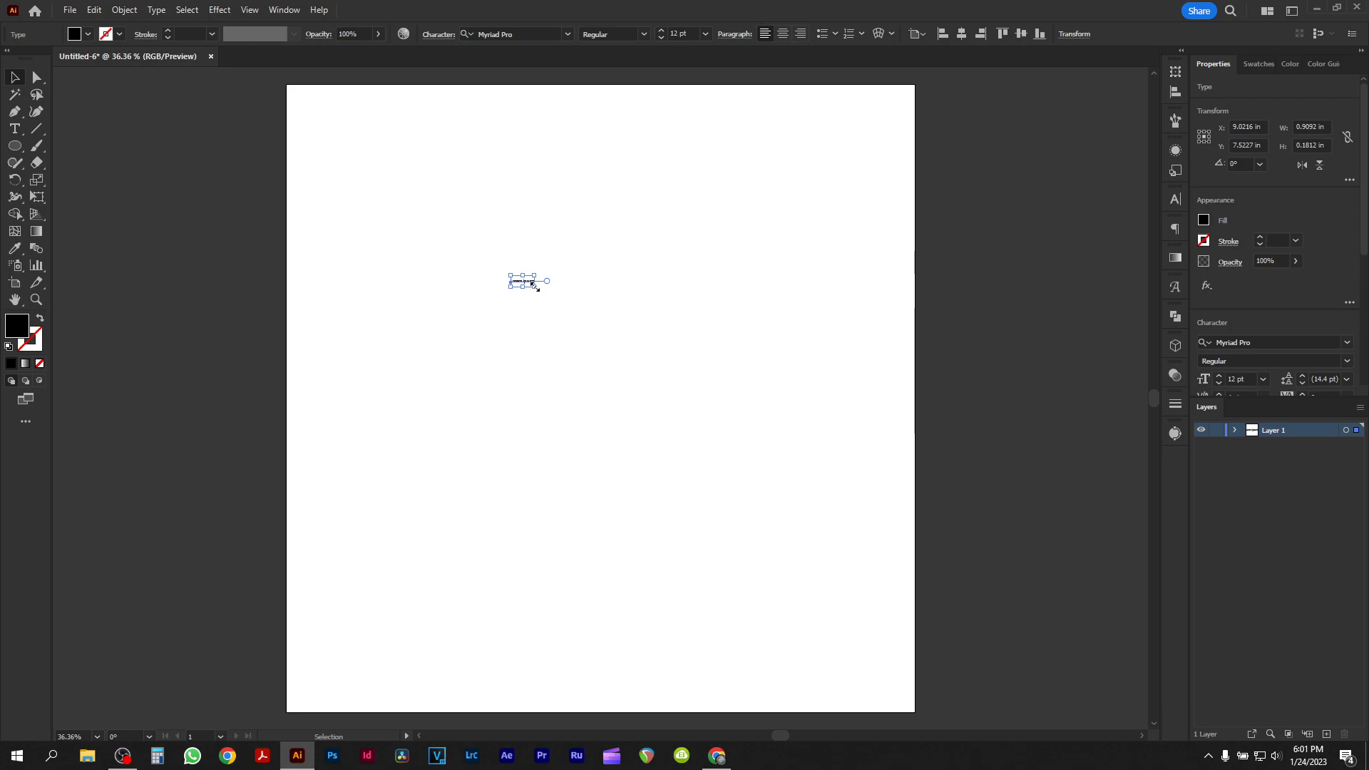
{"action": "left_click_drag", "start_coordinate": [539, 291], "coordinate": [785, 373]}
{"action": "left_click_drag", "start_coordinate": [613, 301], "coordinate": [677, 335]}
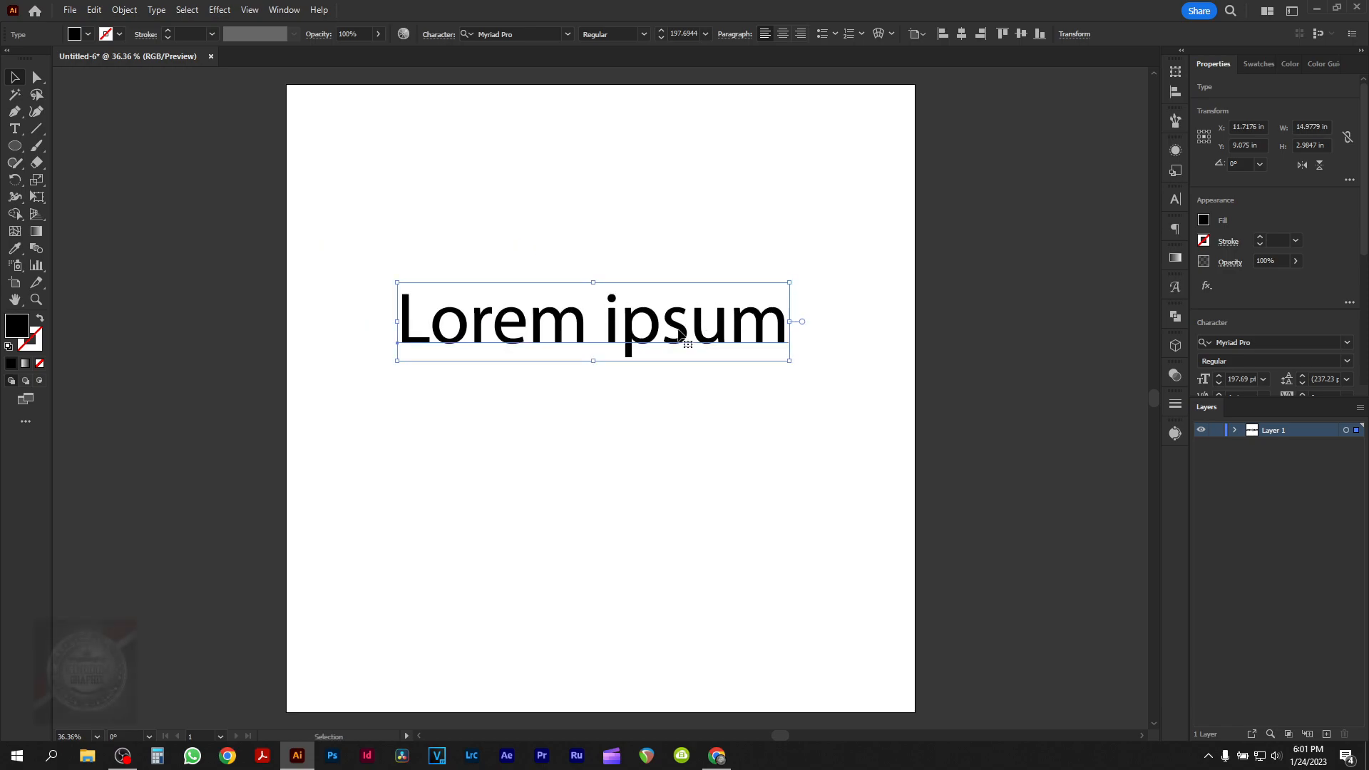
Replace the placeholder text with "L + M"
{"action": "double_click", "coordinate": [614, 331]}
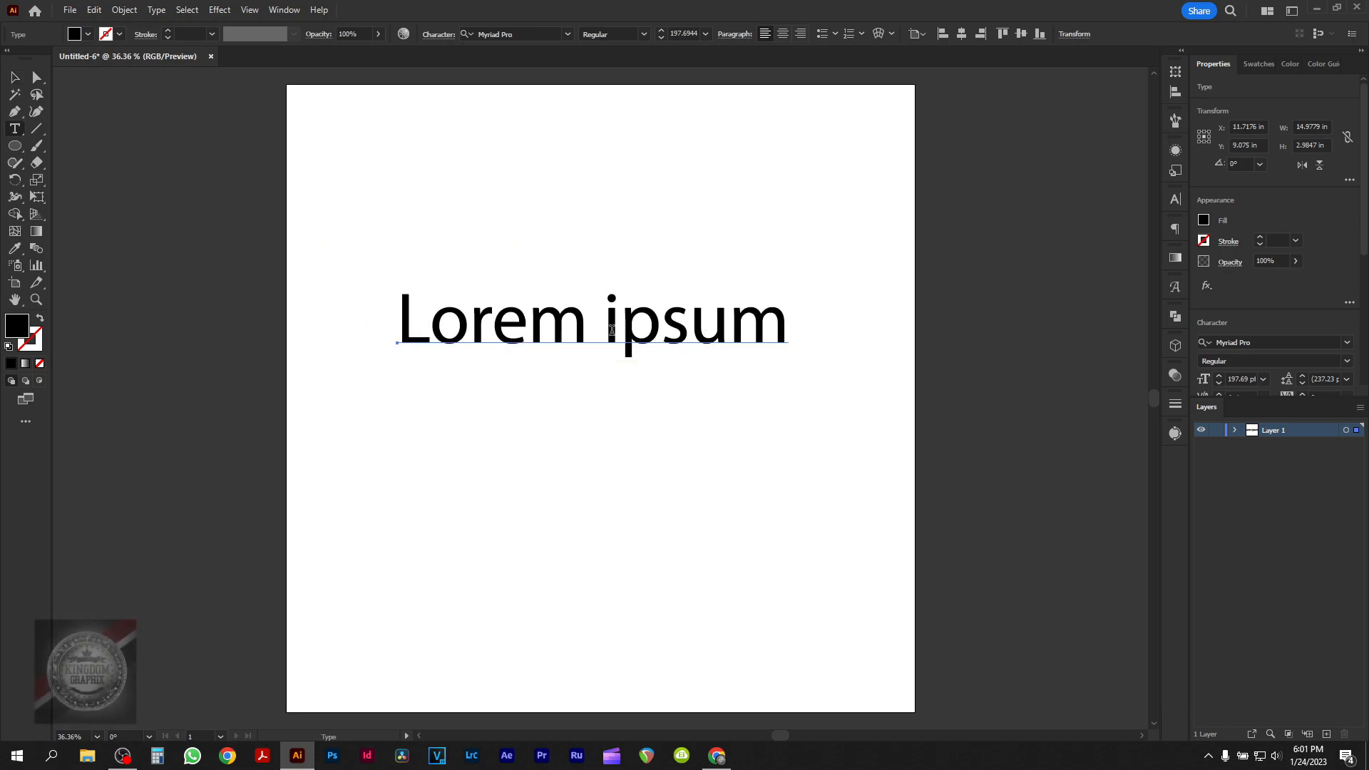
{"action": "key", "text": "ctrl+a"}
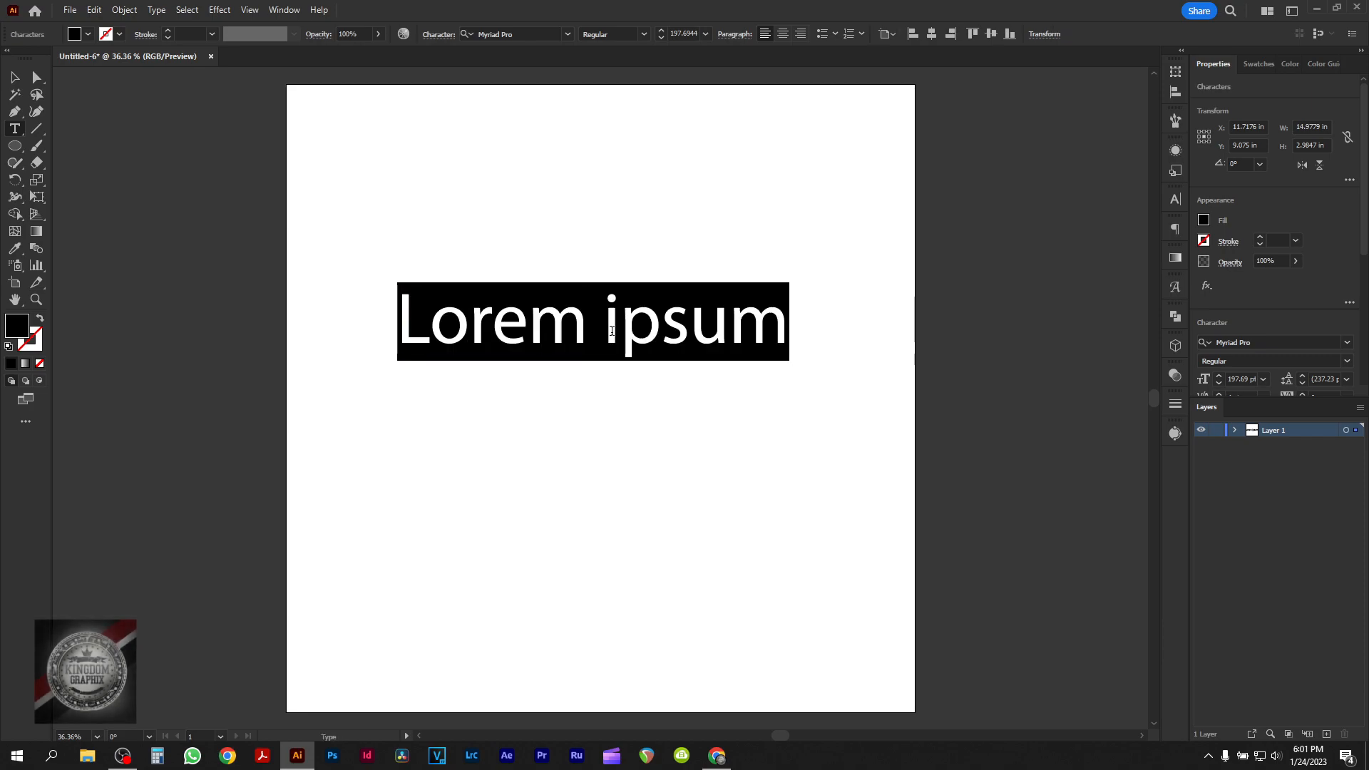
{"action": "type", "text": "L +"}
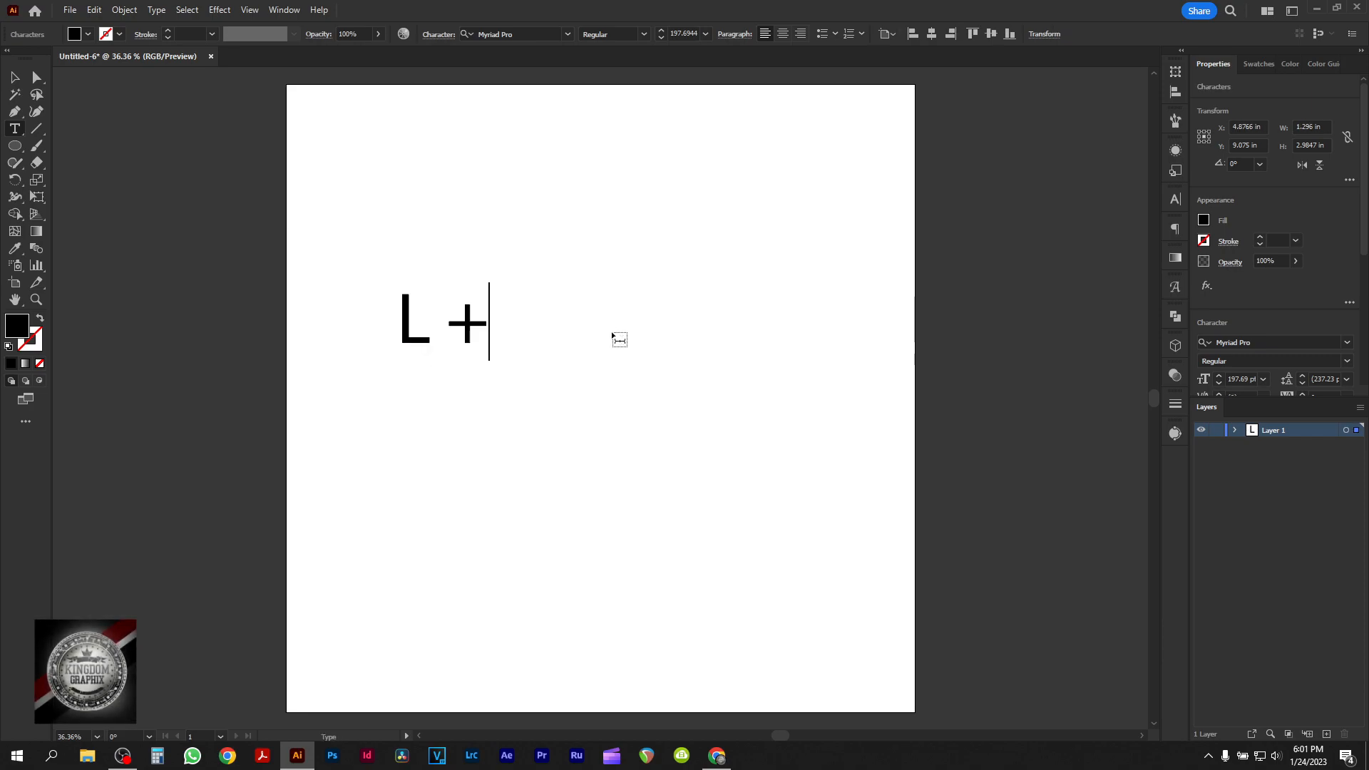
{"action": "type", "text": " M"}
Move the "L + M" text to the artboard's top edge, centered horizontally
{"action": "left_click", "coordinate": [14, 77]}
{"action": "left_click", "coordinate": [556, 355]}
{"action": "left_click_drag", "start_coordinate": [542, 341], "coordinate": [663, 166]}
{"action": "left_click_drag", "start_coordinate": [652, 258], "coordinate": [651, 259]}
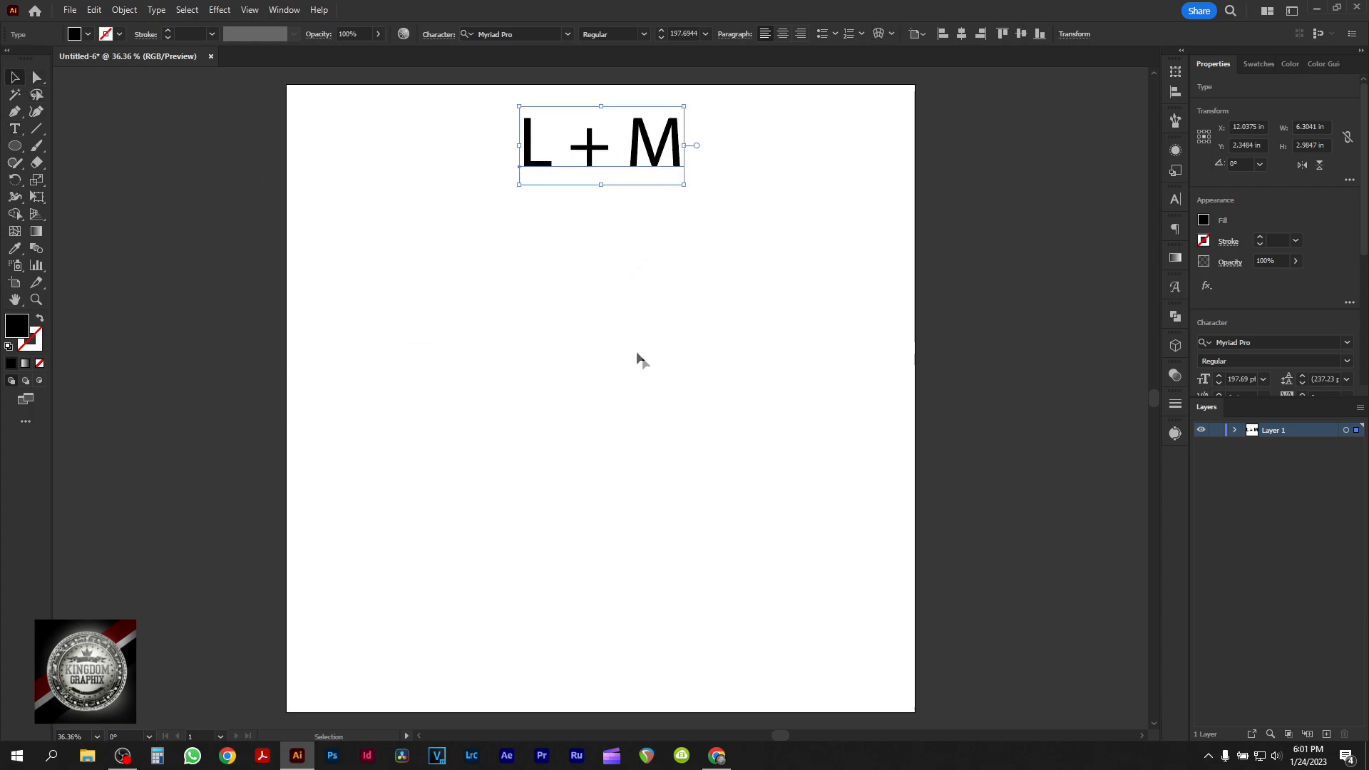
Add a separate text object reading "L" below the heading, scaled to about 104 pt
{"action": "key", "text": "t"}
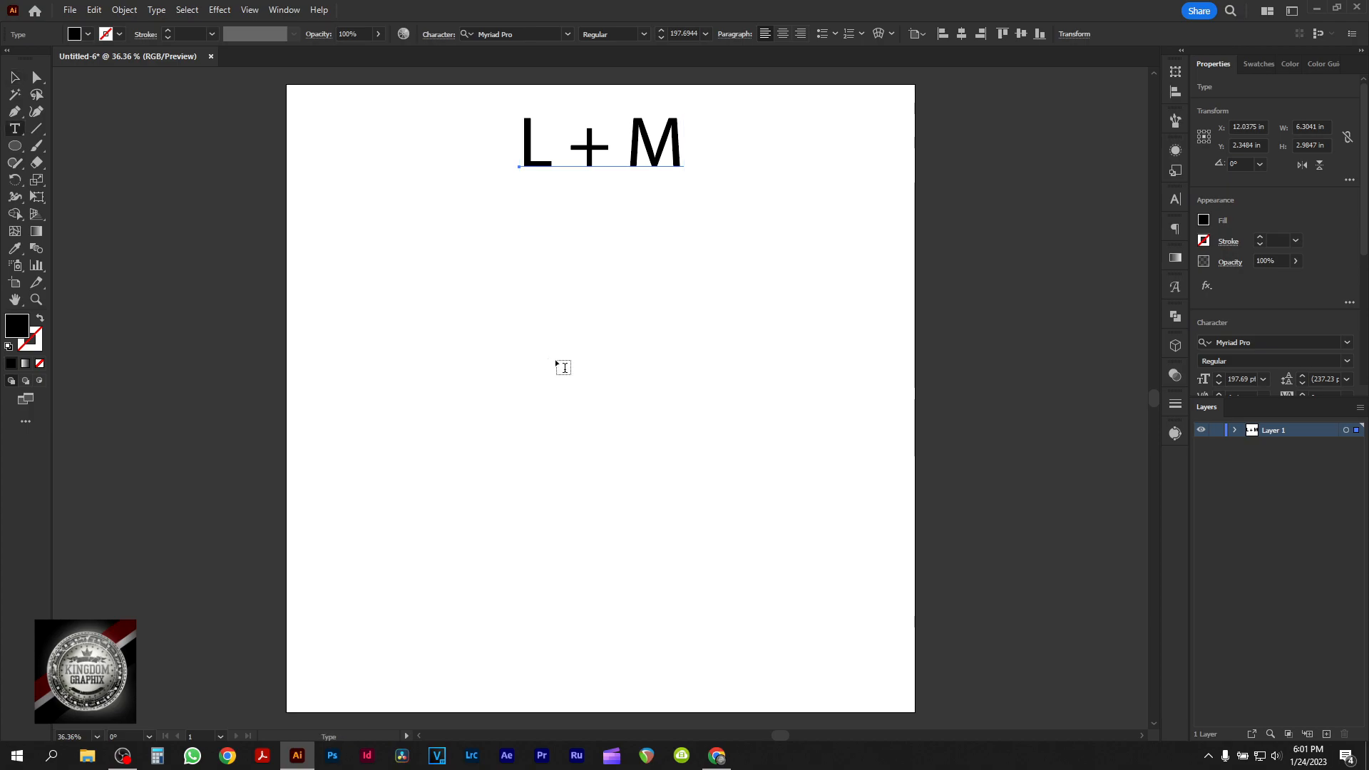
{"action": "left_click", "coordinate": [554, 359]}
{"action": "left_click", "coordinate": [7, 79]}
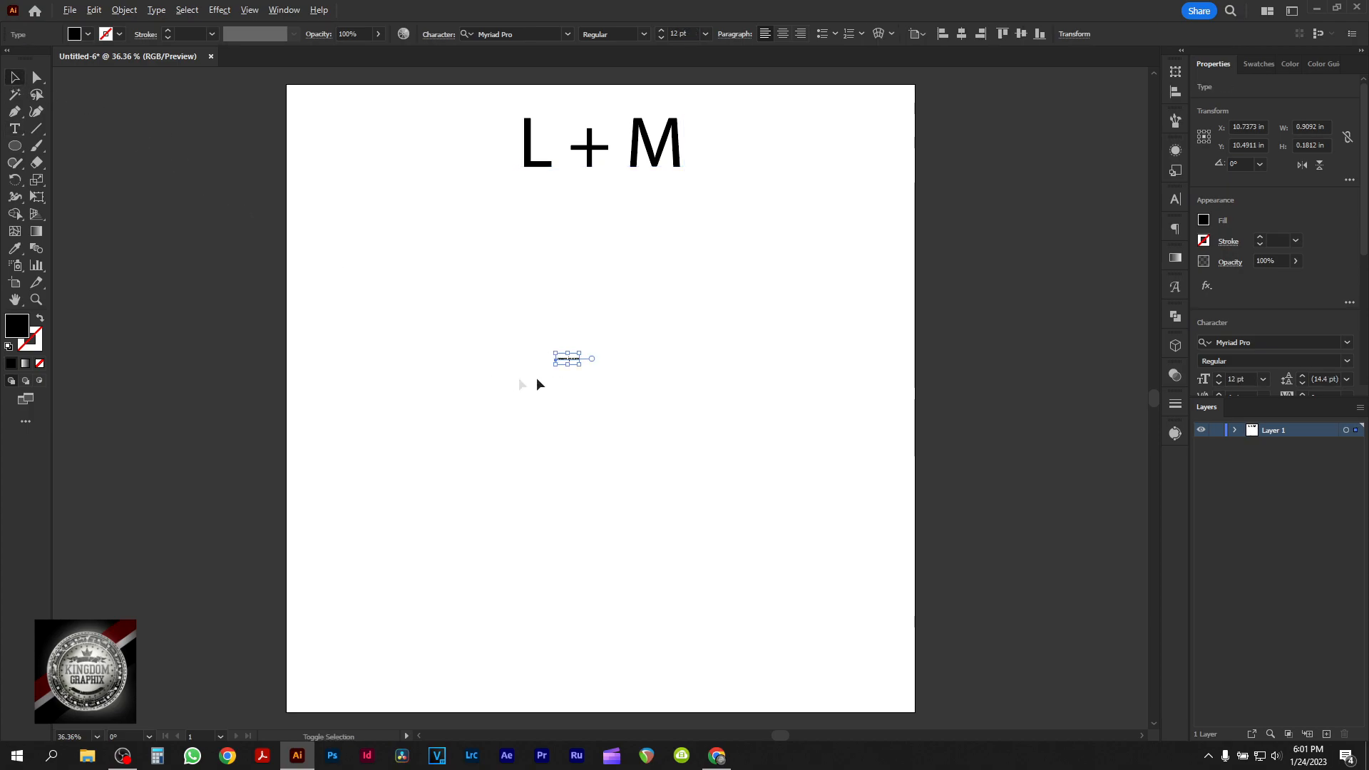
{"action": "left_click_drag", "start_coordinate": [581, 364], "coordinate": [670, 421]}
{"action": "key", "text": "t"}
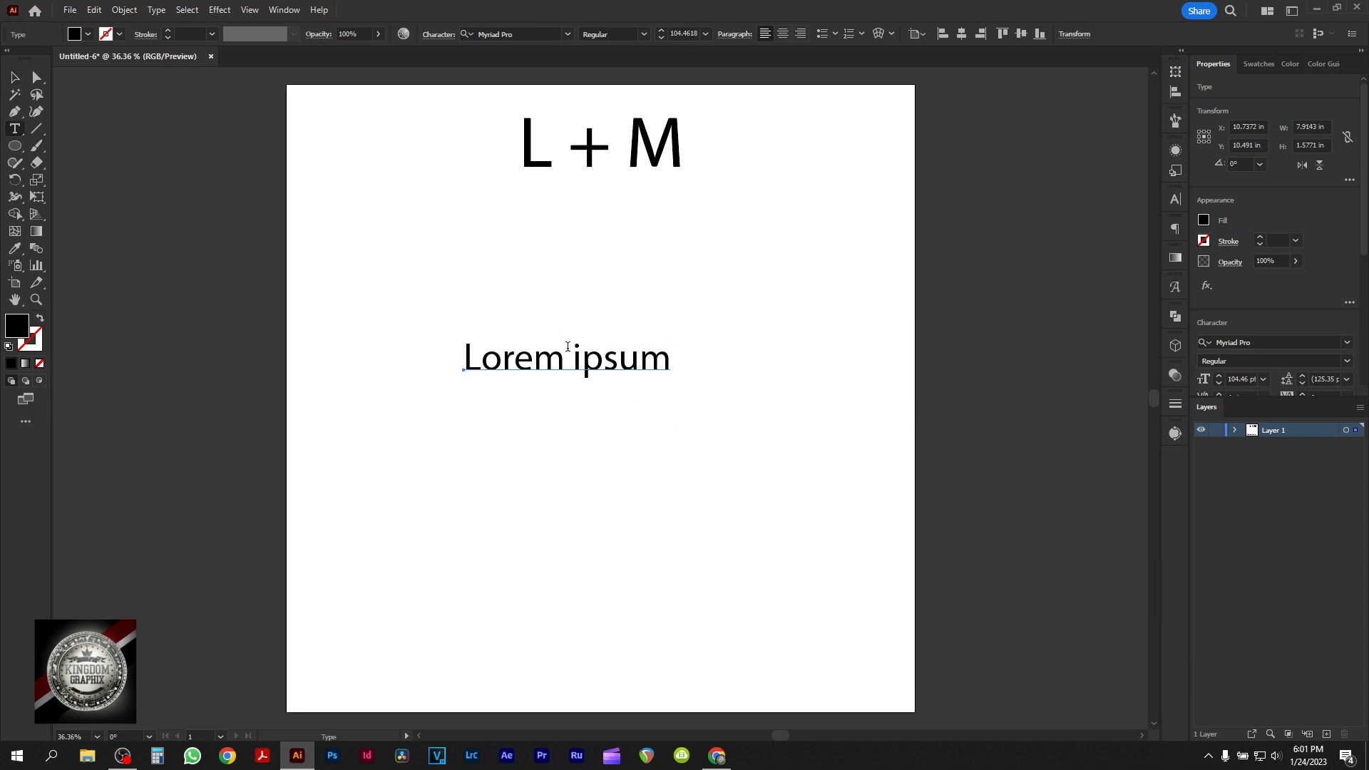
{"action": "triple_click", "coordinate": [568, 353]}
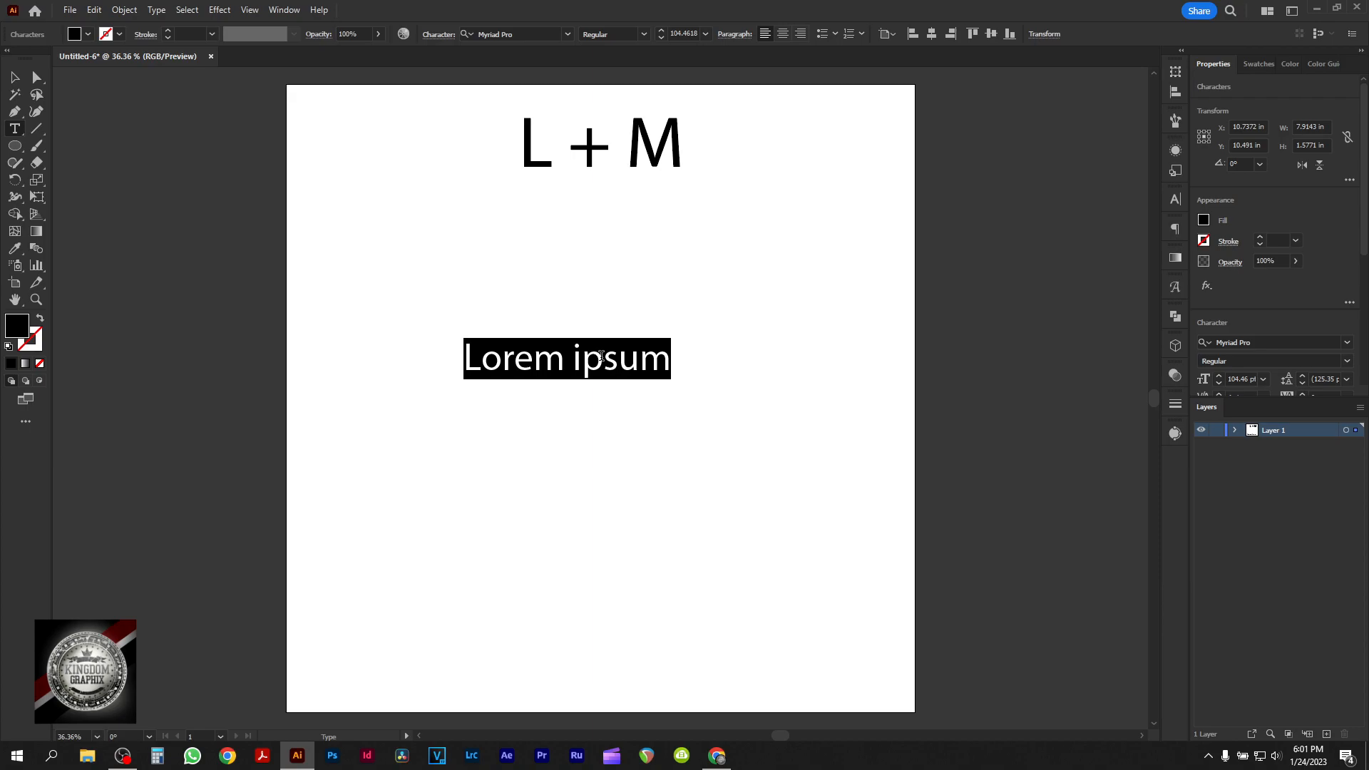
{"action": "type", "text": "L"}
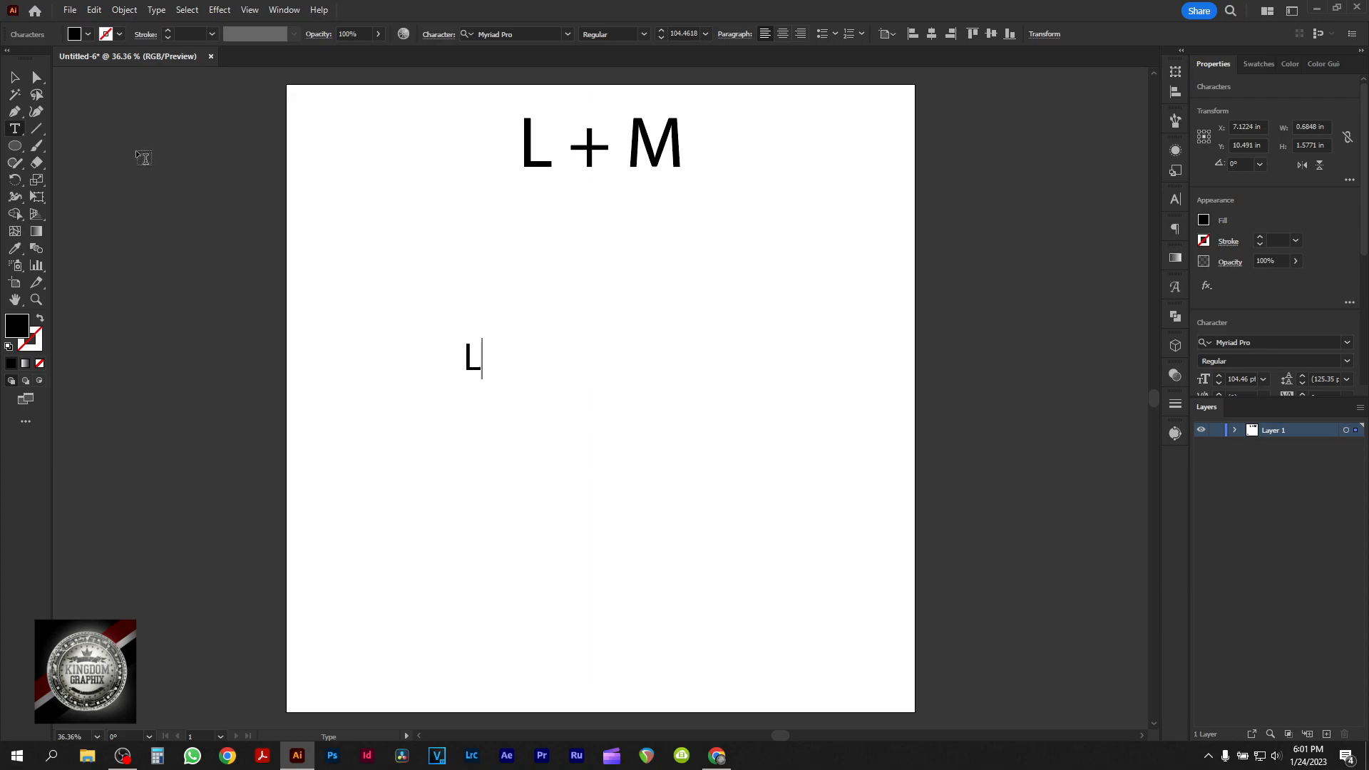
{"action": "left_click", "coordinate": [24, 80]}
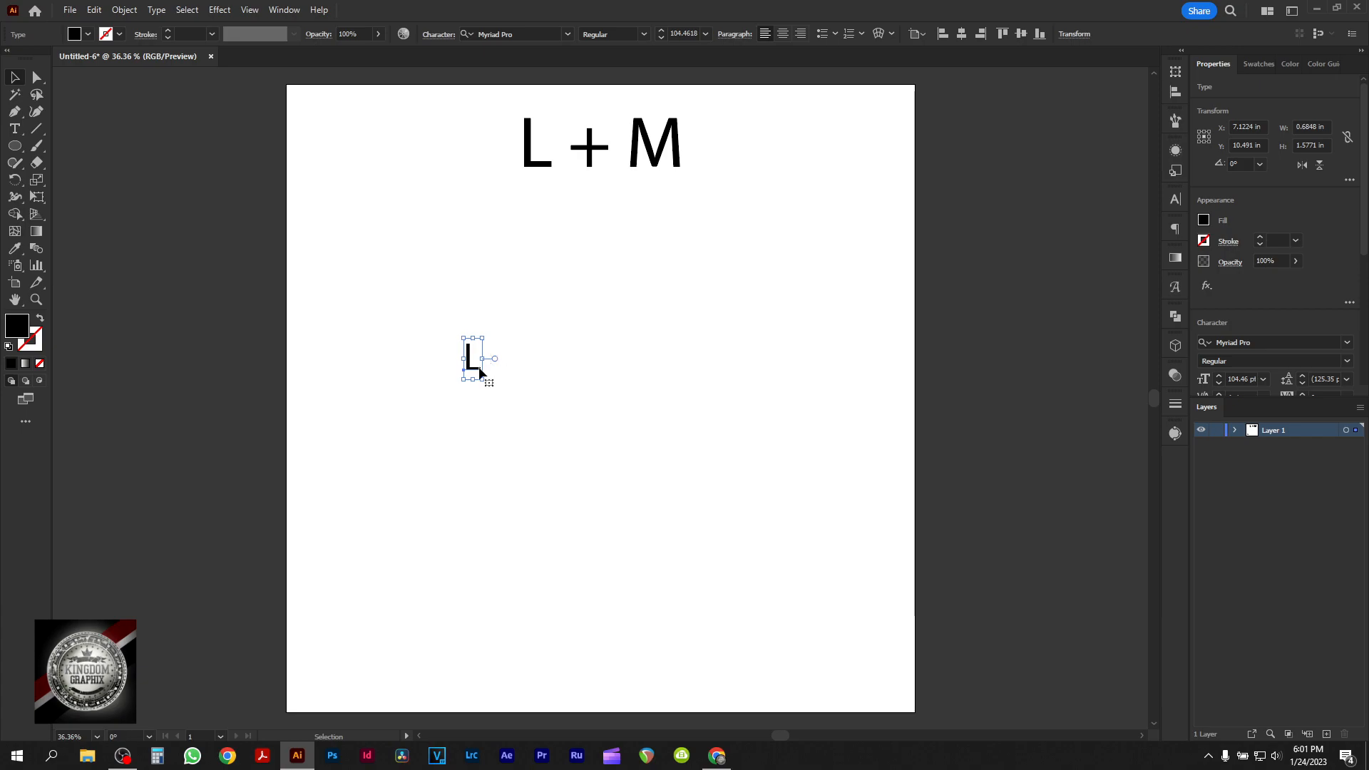
Duplicate the small L to its right and change the copy to "M"
{"action": "left_click_drag", "start_coordinate": [479, 372], "coordinate": [566, 370]}
{"action": "double_click", "coordinate": [567, 370]}
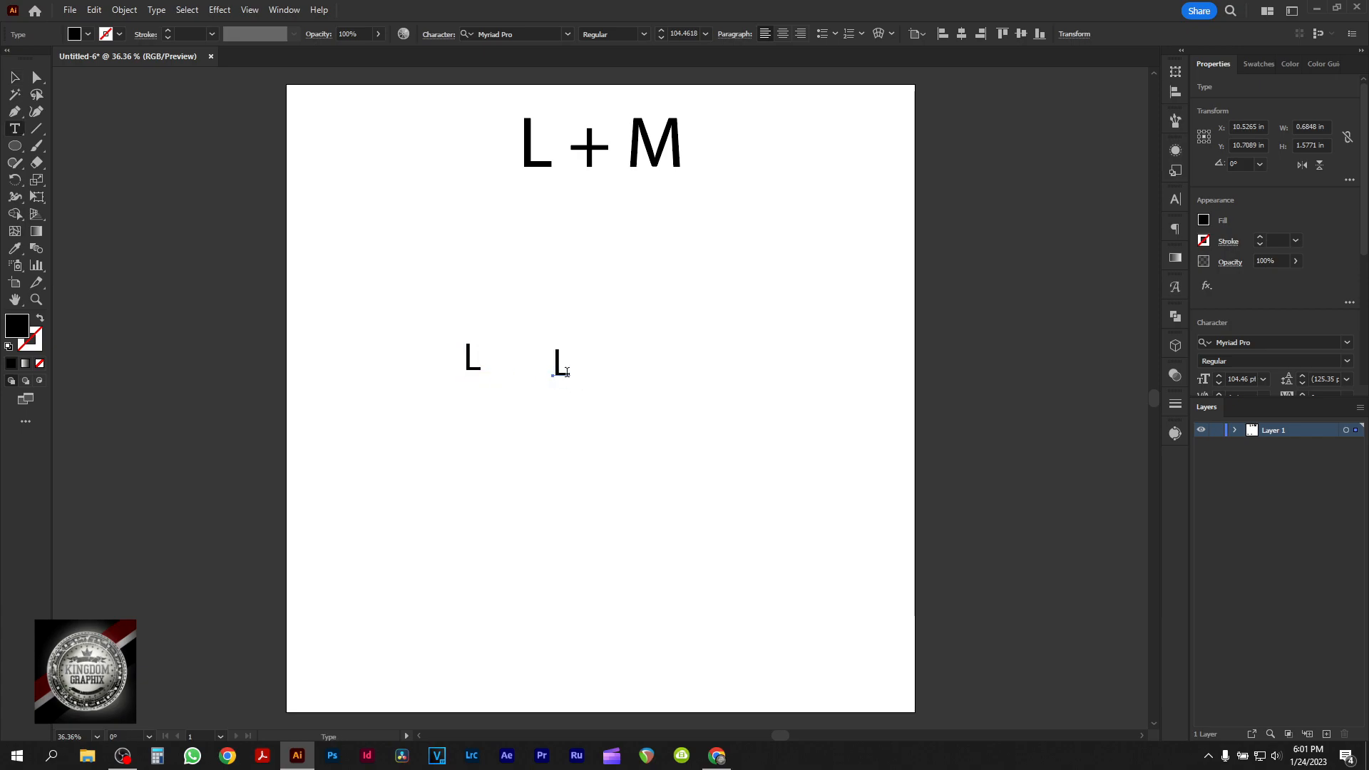
{"action": "double_click", "coordinate": [566, 372]}
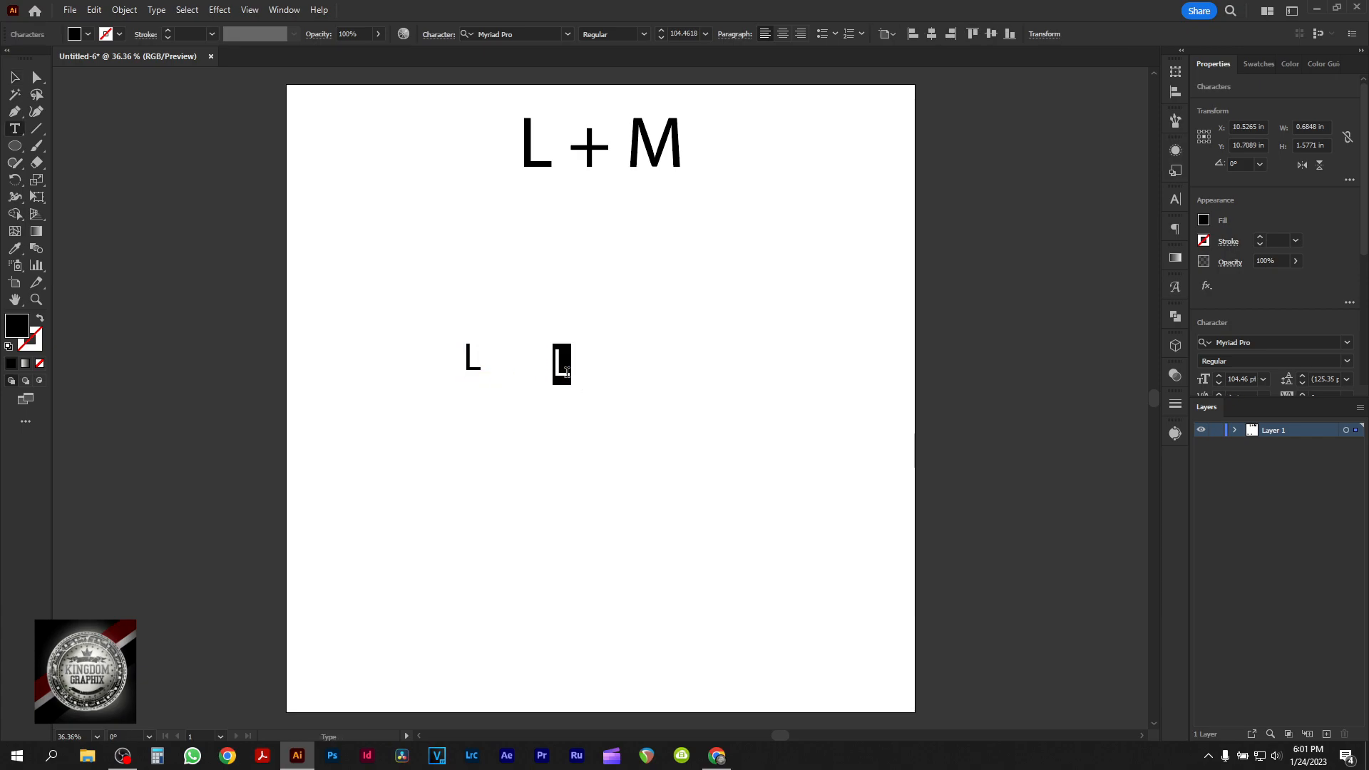
{"action": "type", "text": "M"}
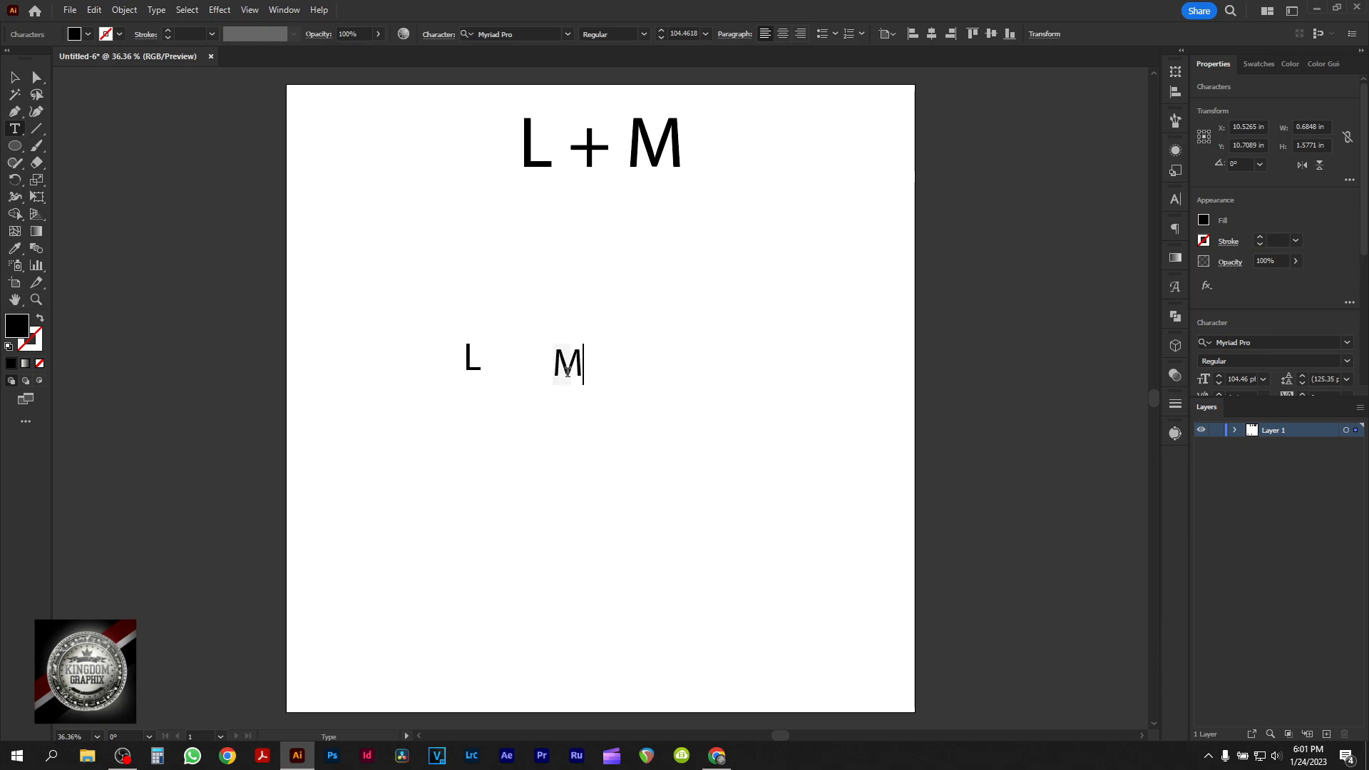
{"action": "left_click", "coordinate": [14, 77]}
Enlarge the separate L and M together to about 552 pt and position them below the heading
{"action": "left_click_drag", "start_coordinate": [578, 380], "coordinate": [442, 335]}
{"action": "left_click_drag", "start_coordinate": [530, 379], "coordinate": [673, 482]}
{"action": "left_click_drag", "start_coordinate": [610, 397], "coordinate": [680, 364]}
{"action": "left_click", "coordinate": [798, 404]}
Set the font of the large L and M to Neon Zone
{"action": "left_click_drag", "start_coordinate": [858, 487], "coordinate": [470, 329]}
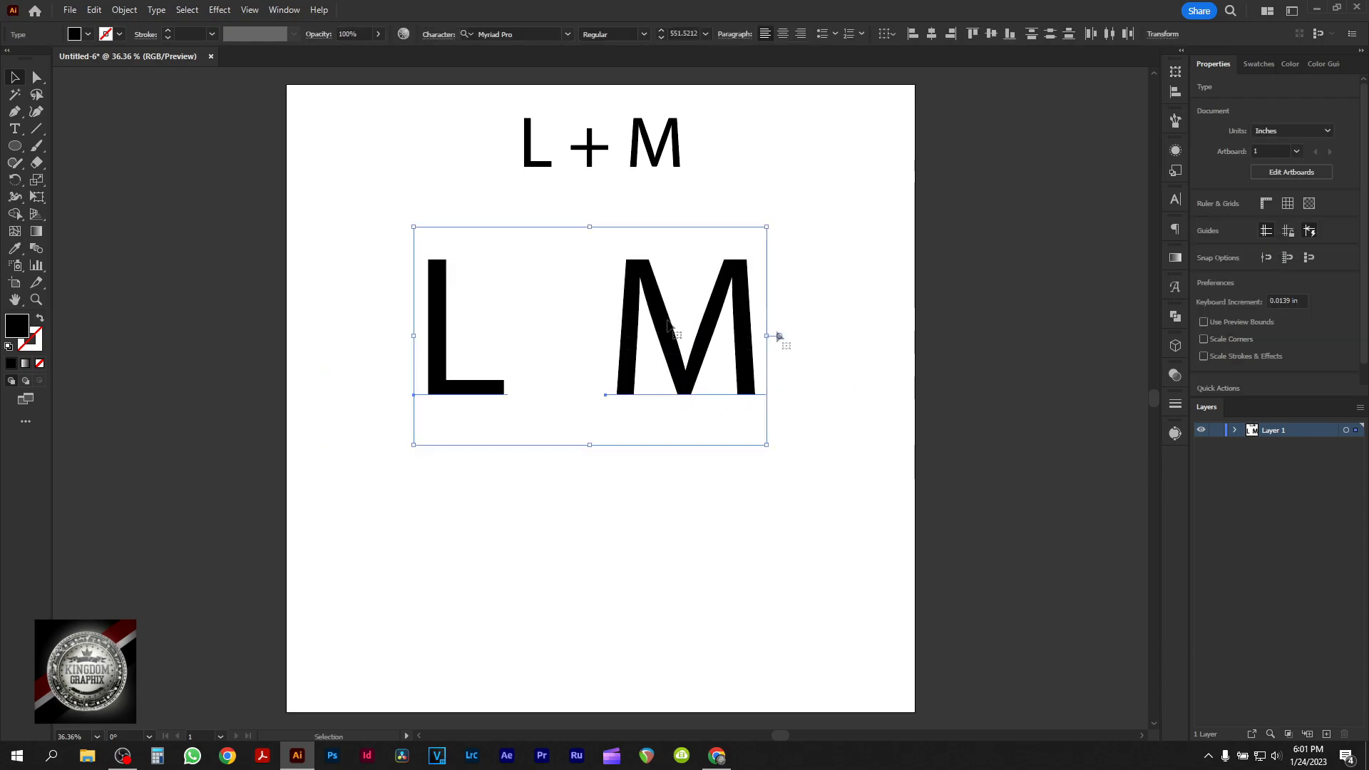
{"action": "left_click", "coordinate": [1278, 345]}
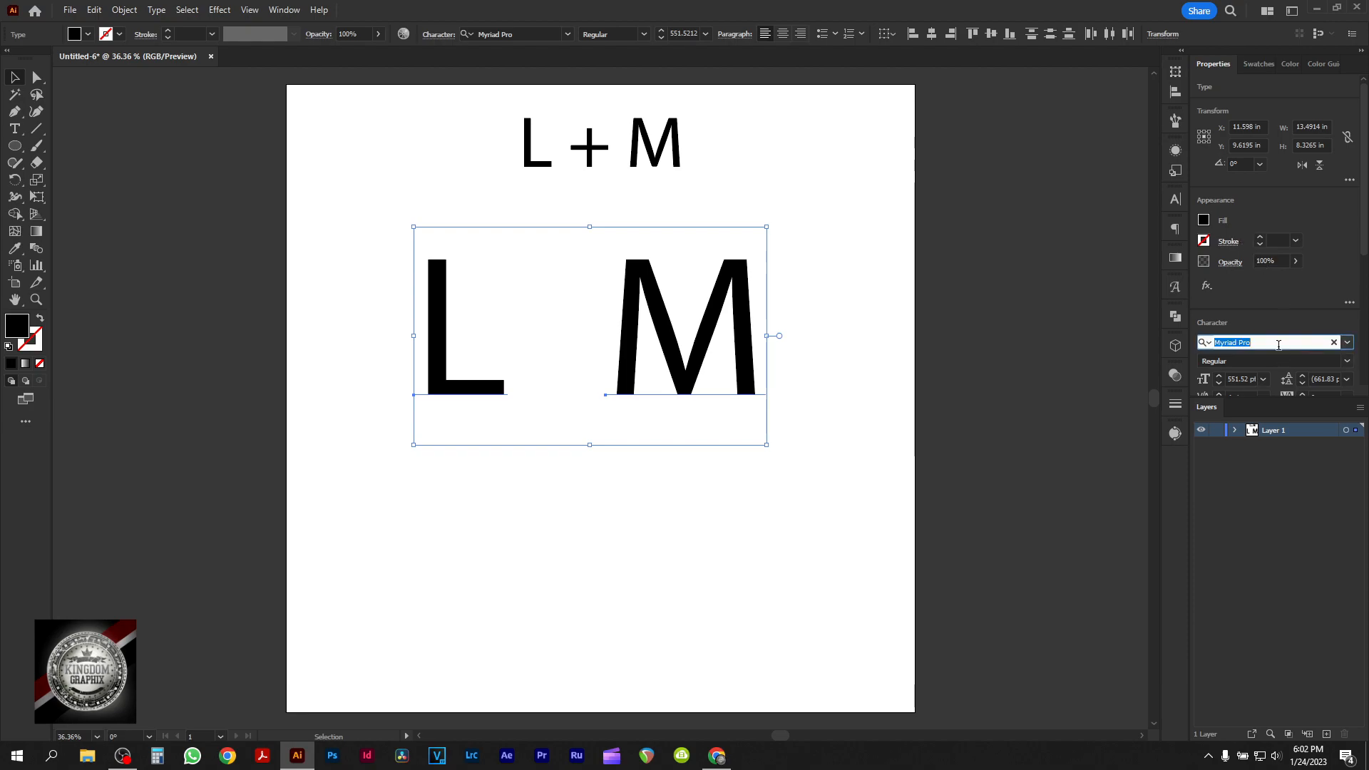
{"action": "type", "text": "nea"}
{"action": "key", "text": "BackSpace"}
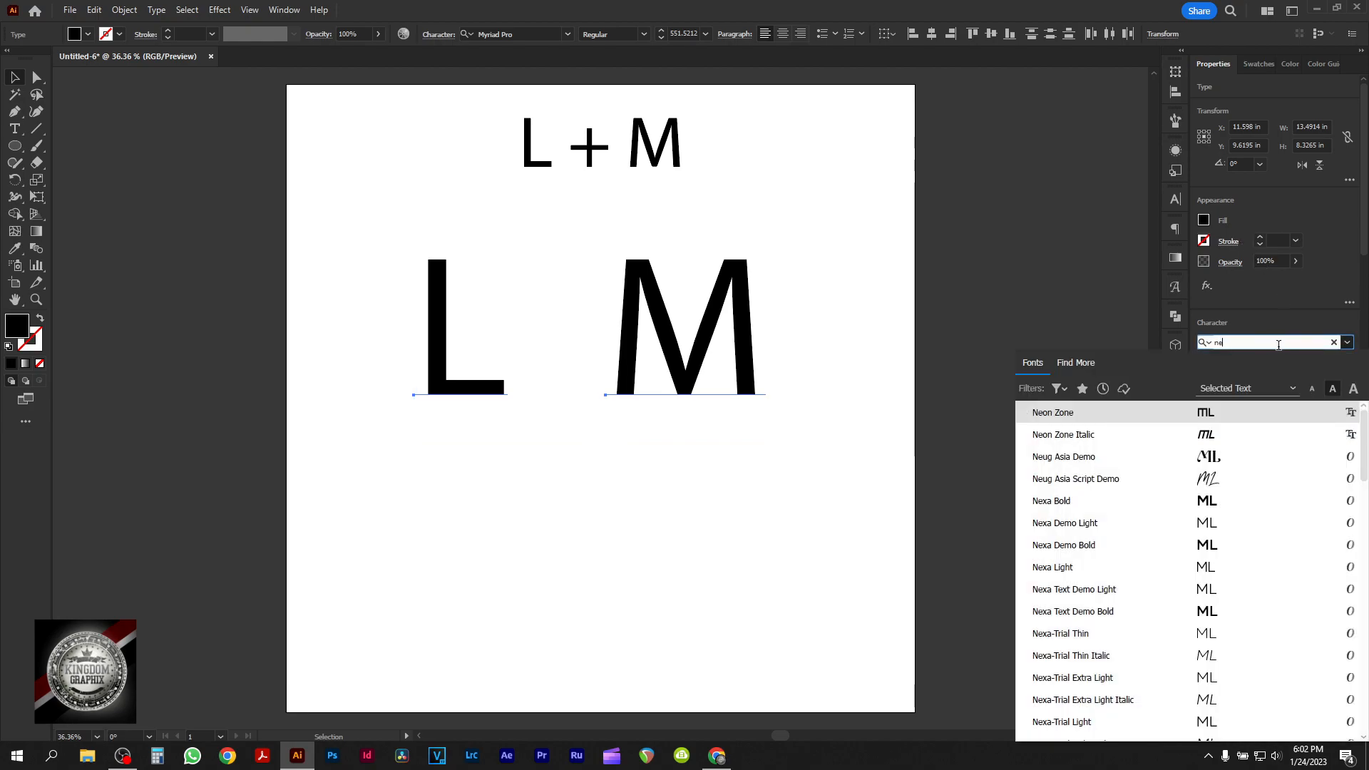
{"action": "key", "text": "Return"}
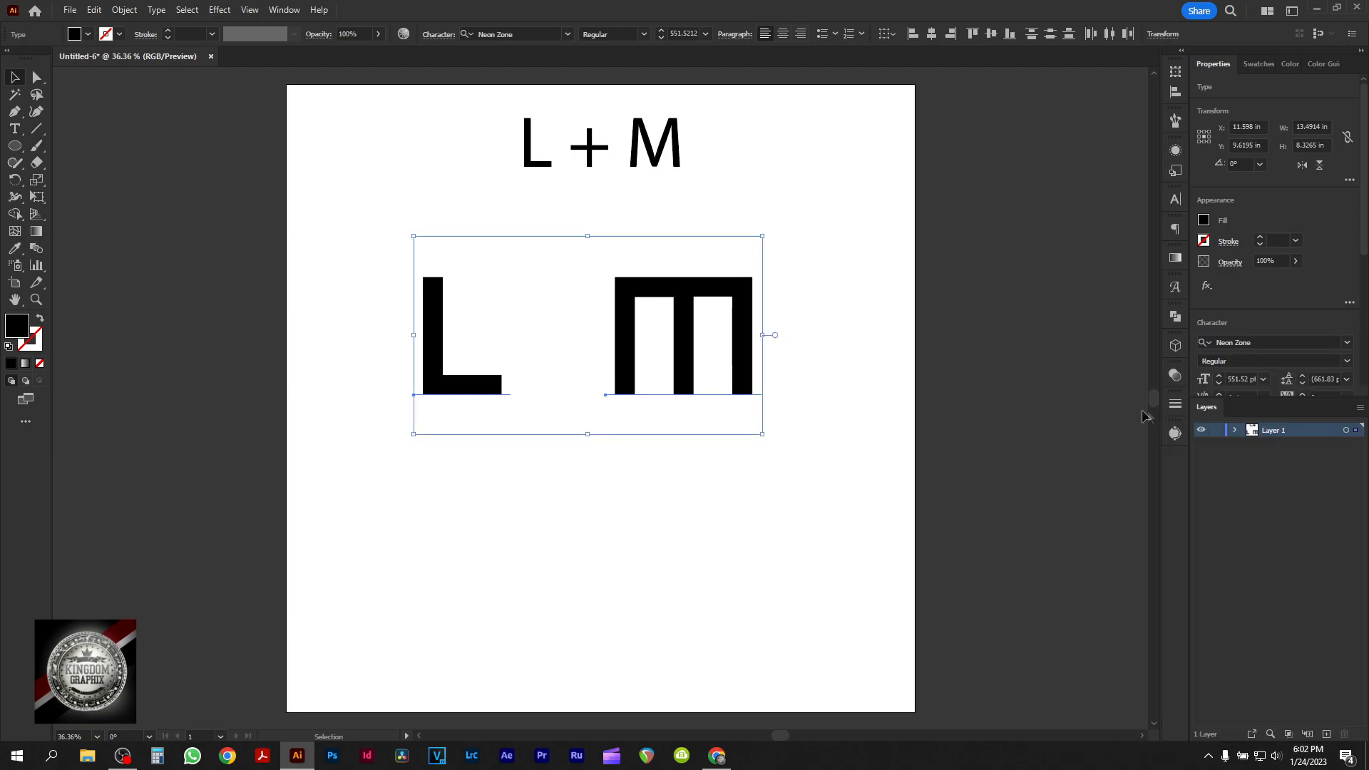
Move the large M closer to the L and center the pair horizontally under the heading
{"action": "left_click_drag", "start_coordinate": [681, 388], "coordinate": [595, 385]}
{"action": "left_click_drag", "start_coordinate": [800, 446], "coordinate": [408, 255]}
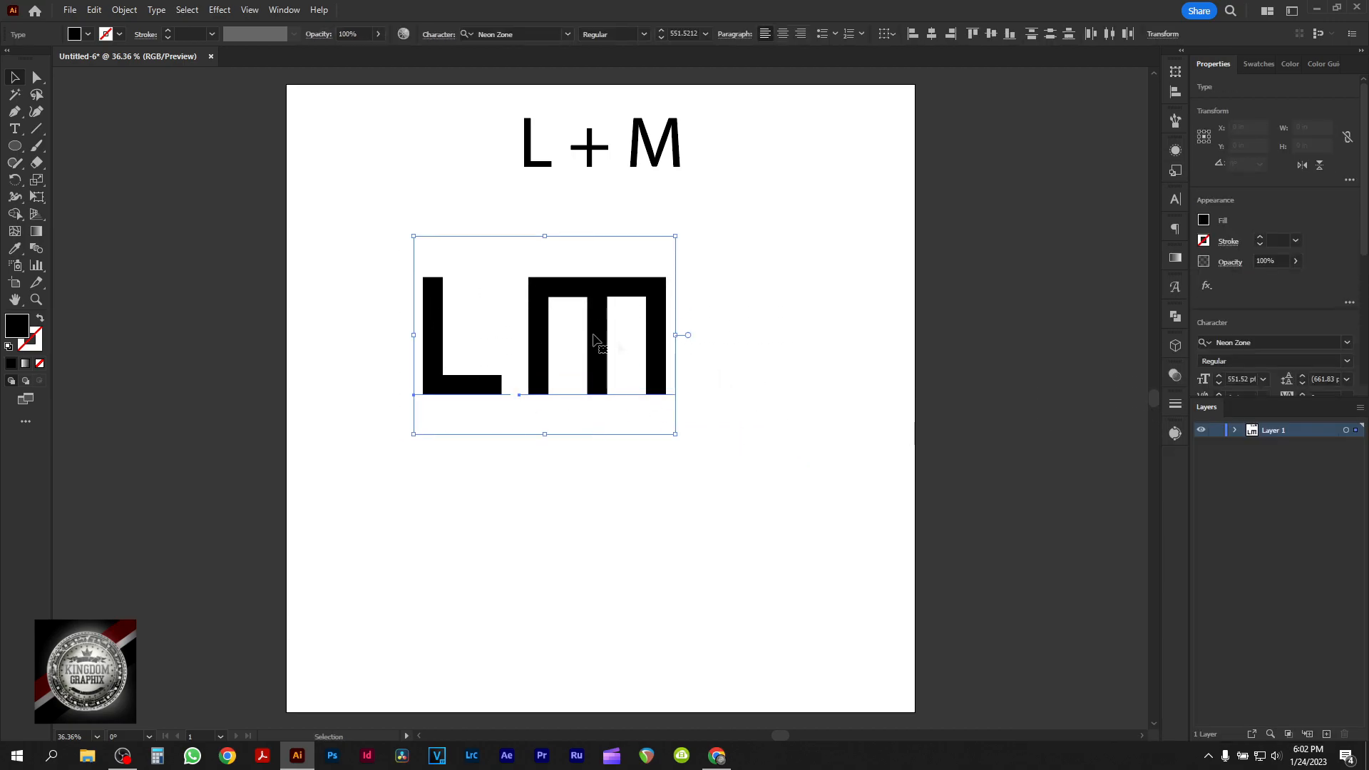
{"action": "left_click_drag", "start_coordinate": [613, 352], "coordinate": [672, 383]}
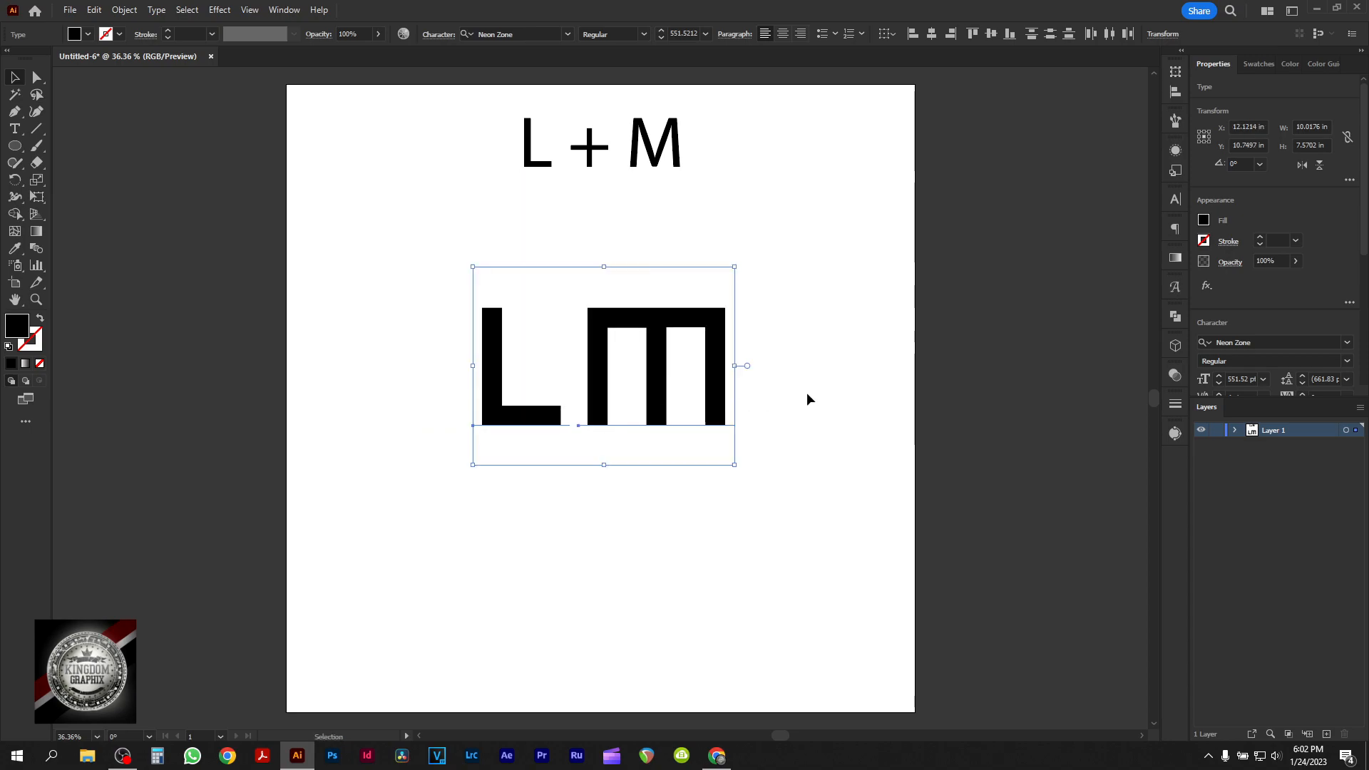
Convert the large L and M to outlines
{"action": "right_click", "coordinate": [648, 328]}
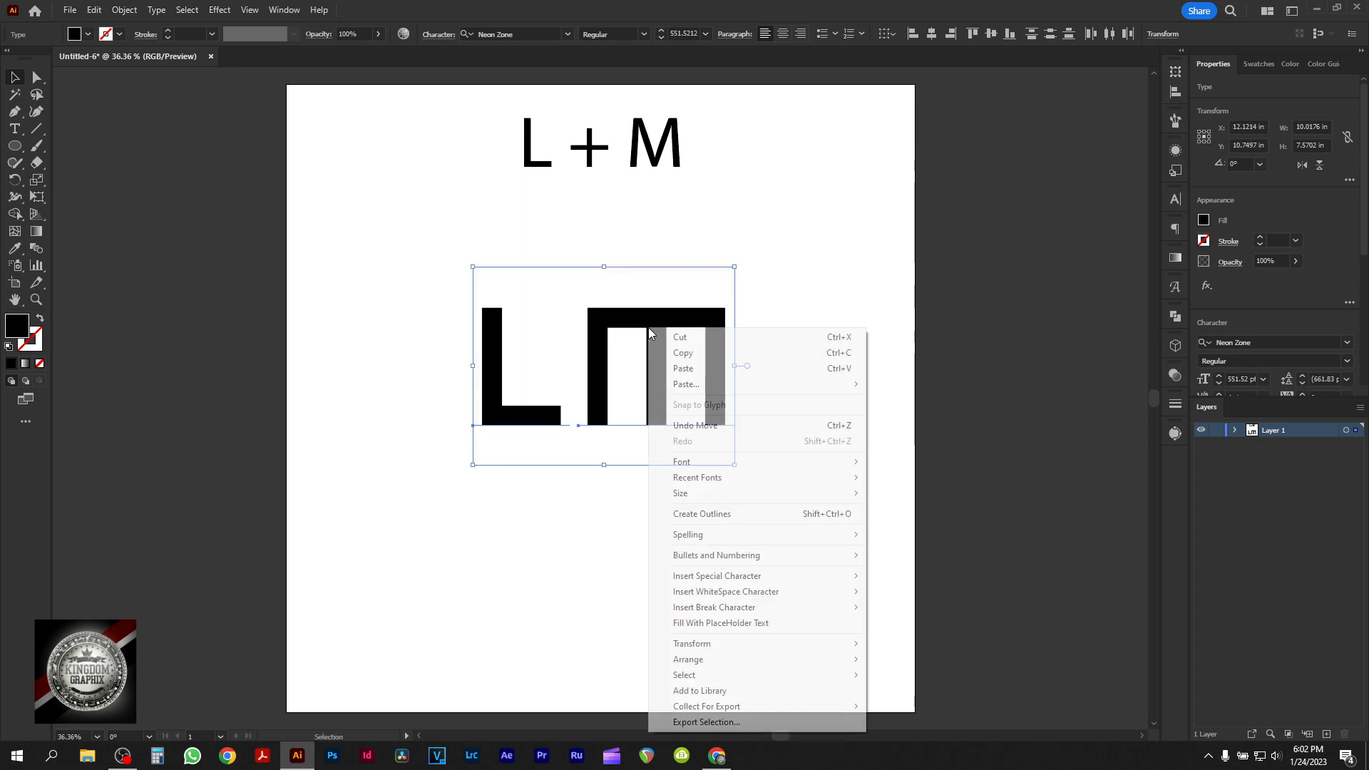
{"action": "left_click", "coordinate": [714, 512]}
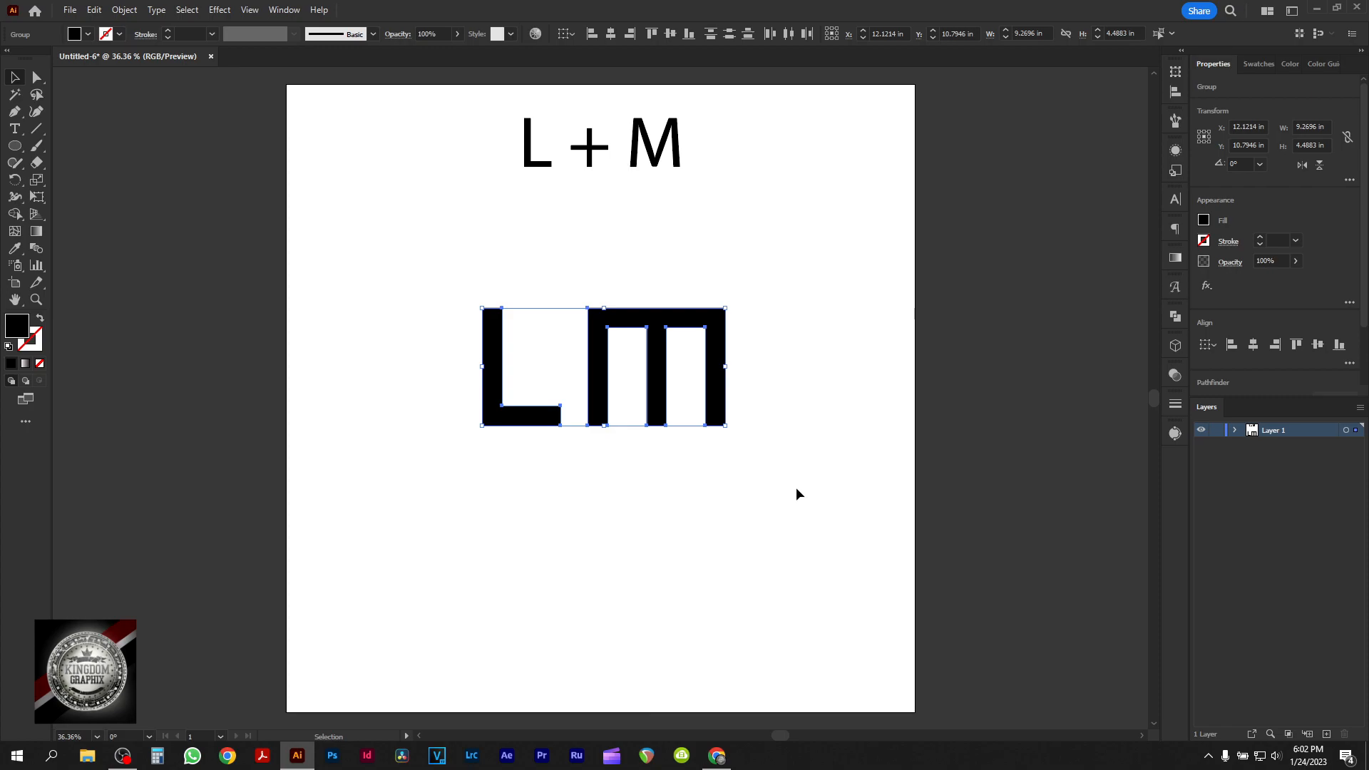
{"action": "left_click", "coordinate": [796, 486]}
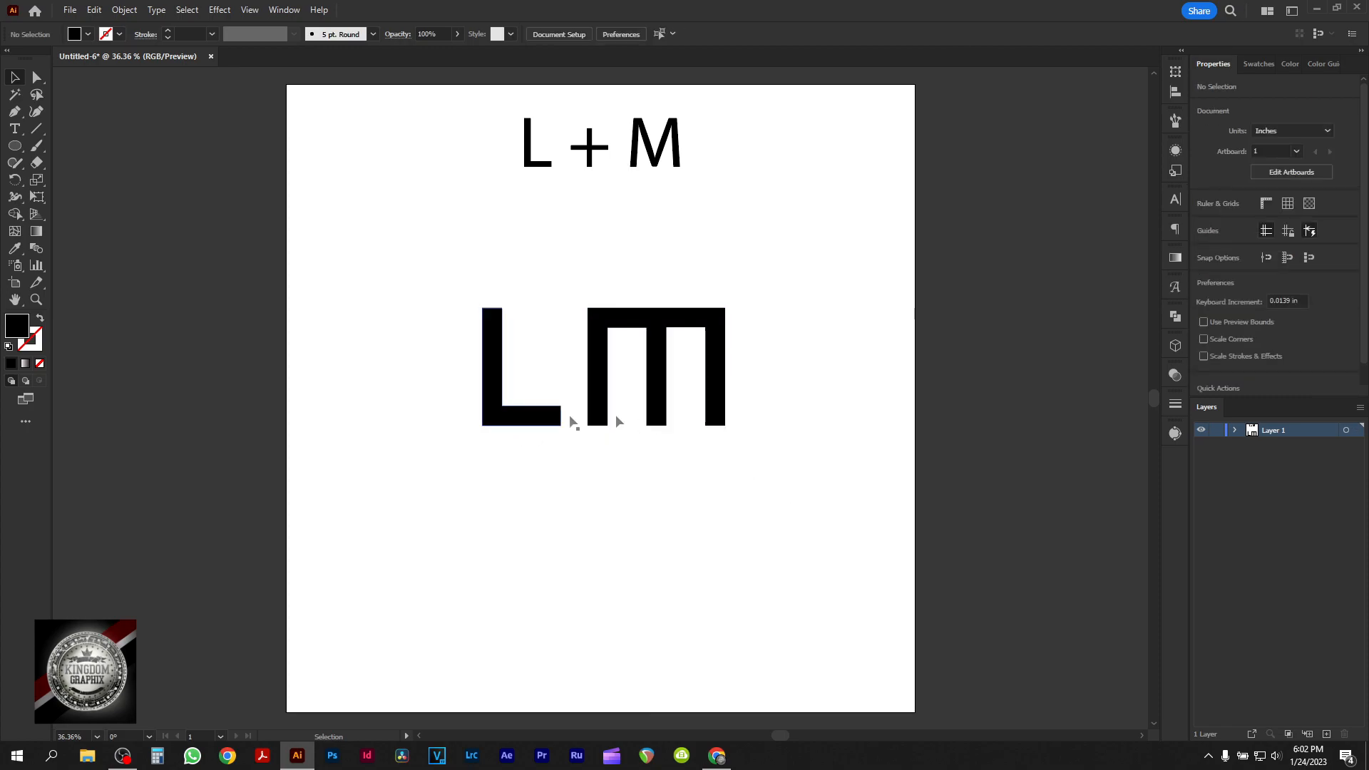
Move the outlined M into the L, leaving a narrow gap beside the L's stem and at the end of its foot
{"action": "left_click_drag", "start_coordinate": [654, 403], "coordinate": [576, 406]}
{"action": "left_click", "coordinate": [557, 513]}
Lock the group that contains the outlined L
{"action": "left_click", "coordinate": [494, 393]}
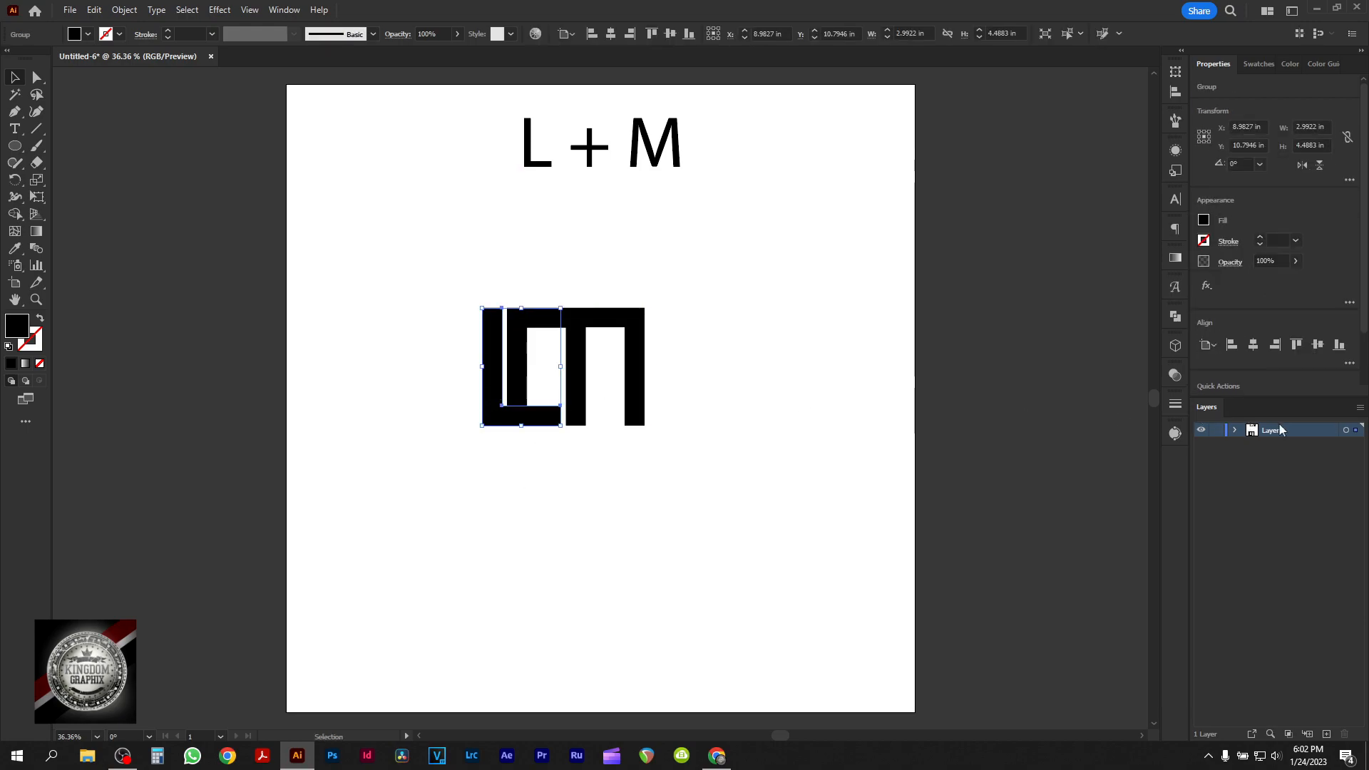
{"action": "left_click", "coordinate": [1235, 431]}
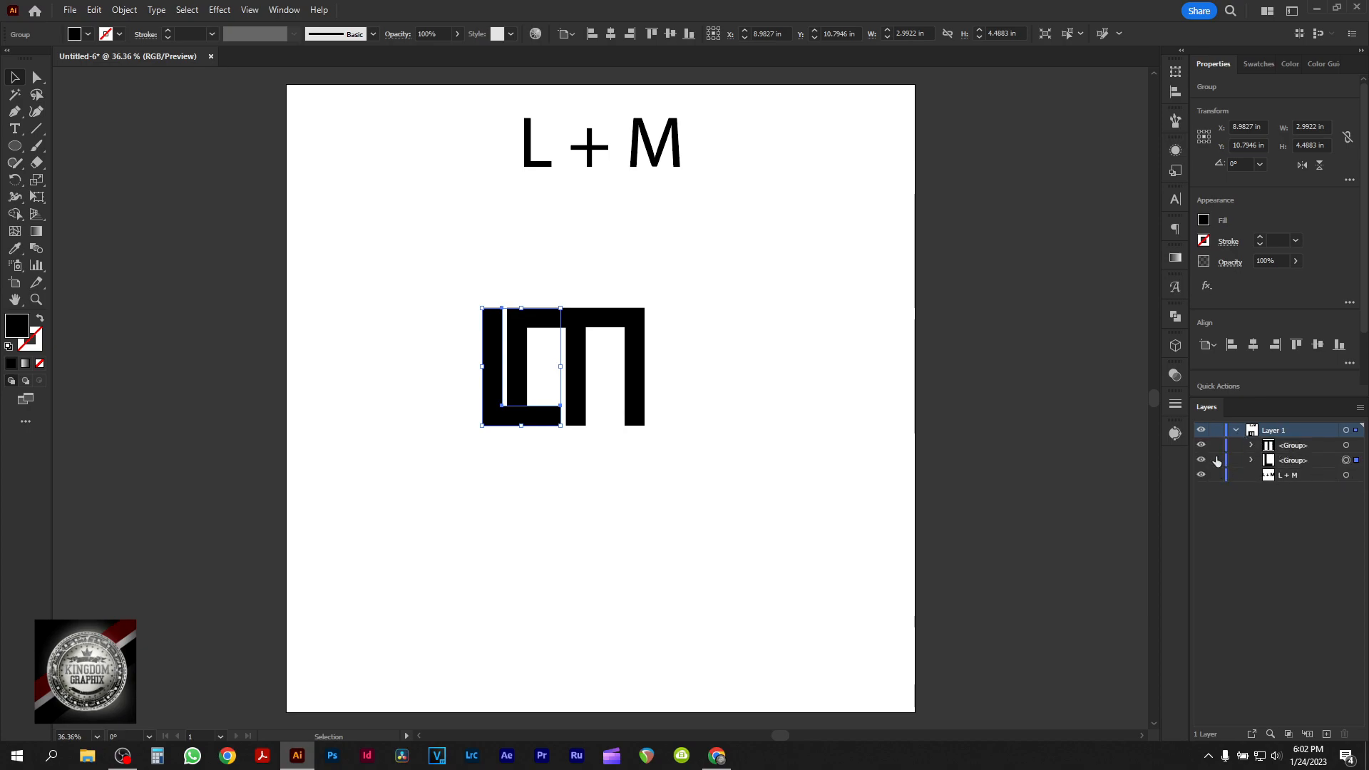
{"action": "left_click", "coordinate": [1217, 460]}
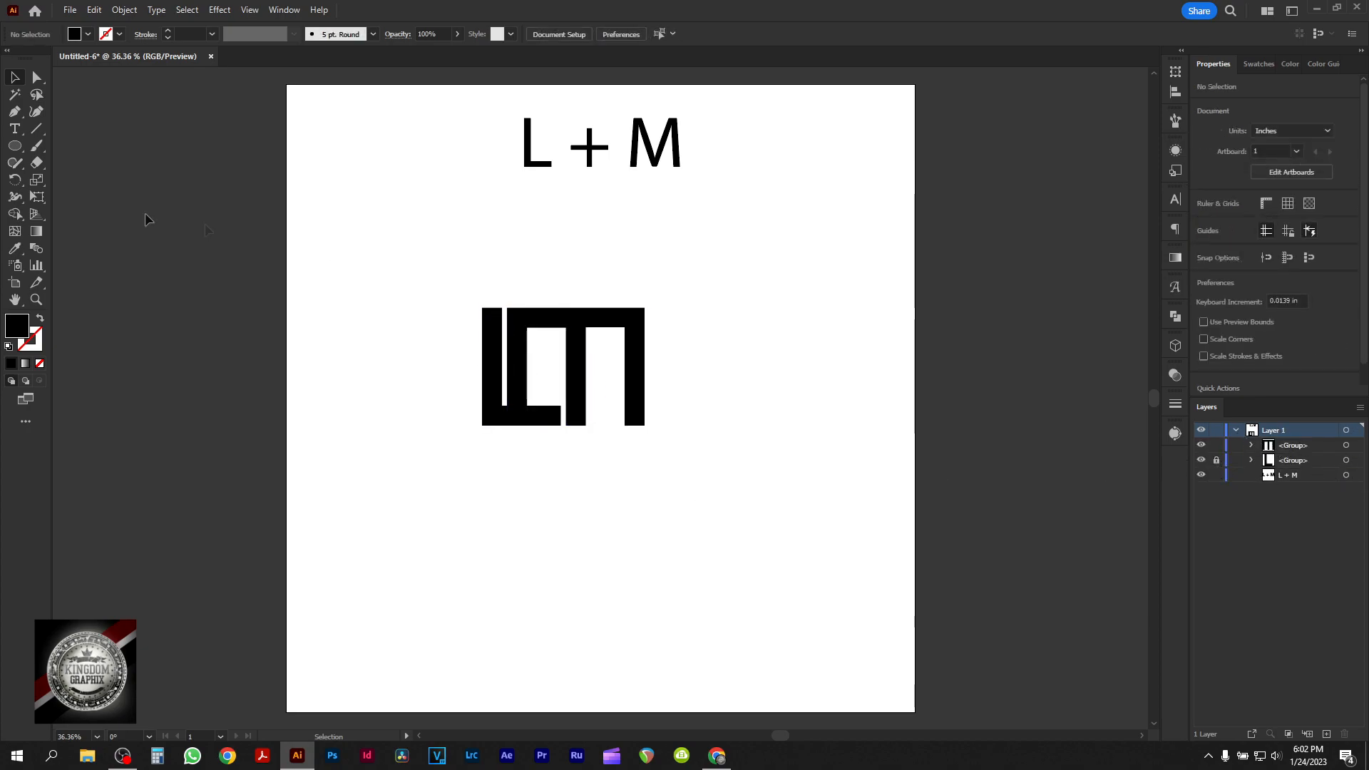
Shorten the M's left leg by moving its bottom anchor points up, leaving a narrow gap above the L's foot
{"action": "left_click", "coordinate": [34, 80]}
{"action": "mouse_move", "coordinate": [508, 417]}
{"action": "left_mouse_down"}
{"action": "mouse_move", "coordinate": [526, 426]}
{"action": "mouse_move", "coordinate": [520, 397]}
{"action": "mouse_move", "coordinate": [577, 401]}
{"action": "mouse_move", "coordinate": [514, 395]}
{"action": "mouse_move", "coordinate": [547, 395]}
{"action": "mouse_move", "coordinate": [526, 400]}
{"action": "left_mouse_up"}
{"action": "left_click", "coordinate": [688, 464]}
{"action": "left_click_drag", "start_coordinate": [688, 464], "coordinate": [416, 349]}
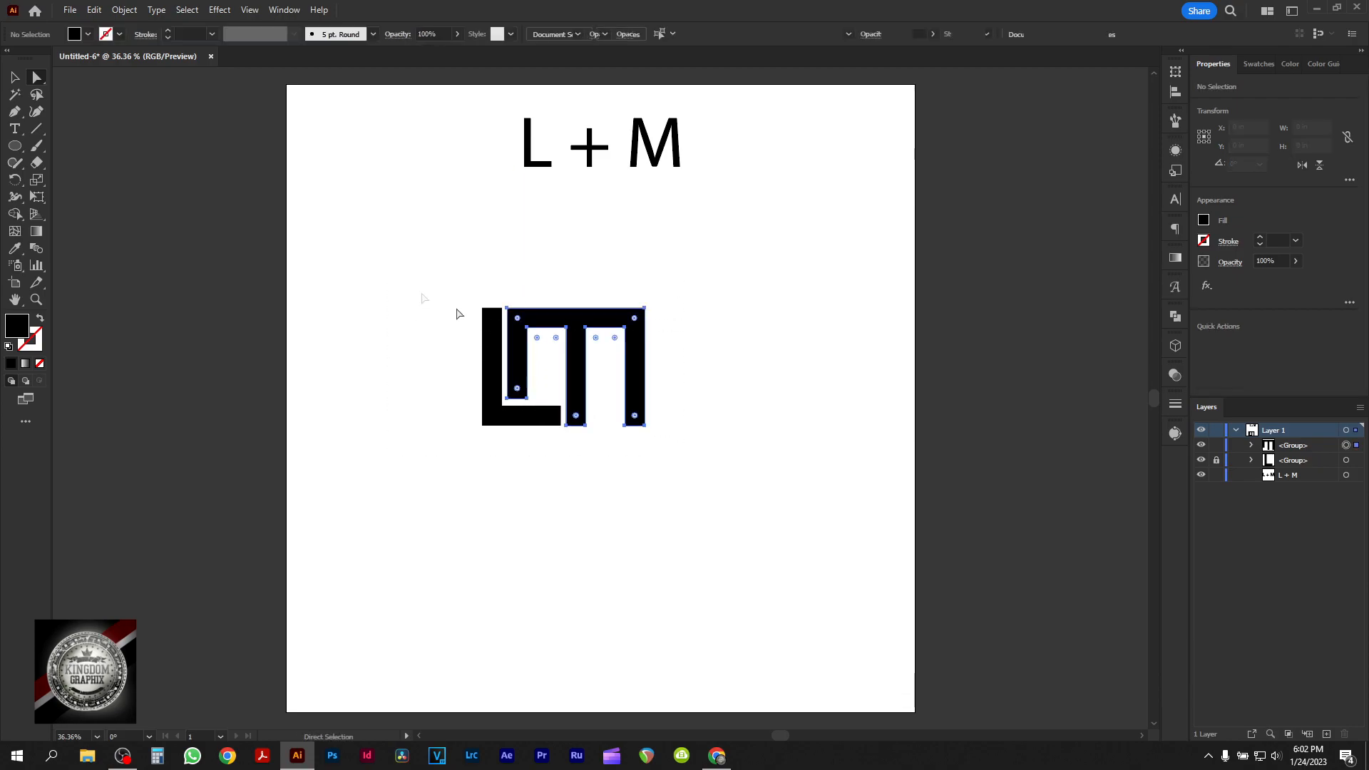
Unlock the group that contains the outlined L
{"action": "left_click", "coordinate": [1216, 461]}
{"action": "left_click_drag", "start_coordinate": [767, 474], "coordinate": [401, 295]}
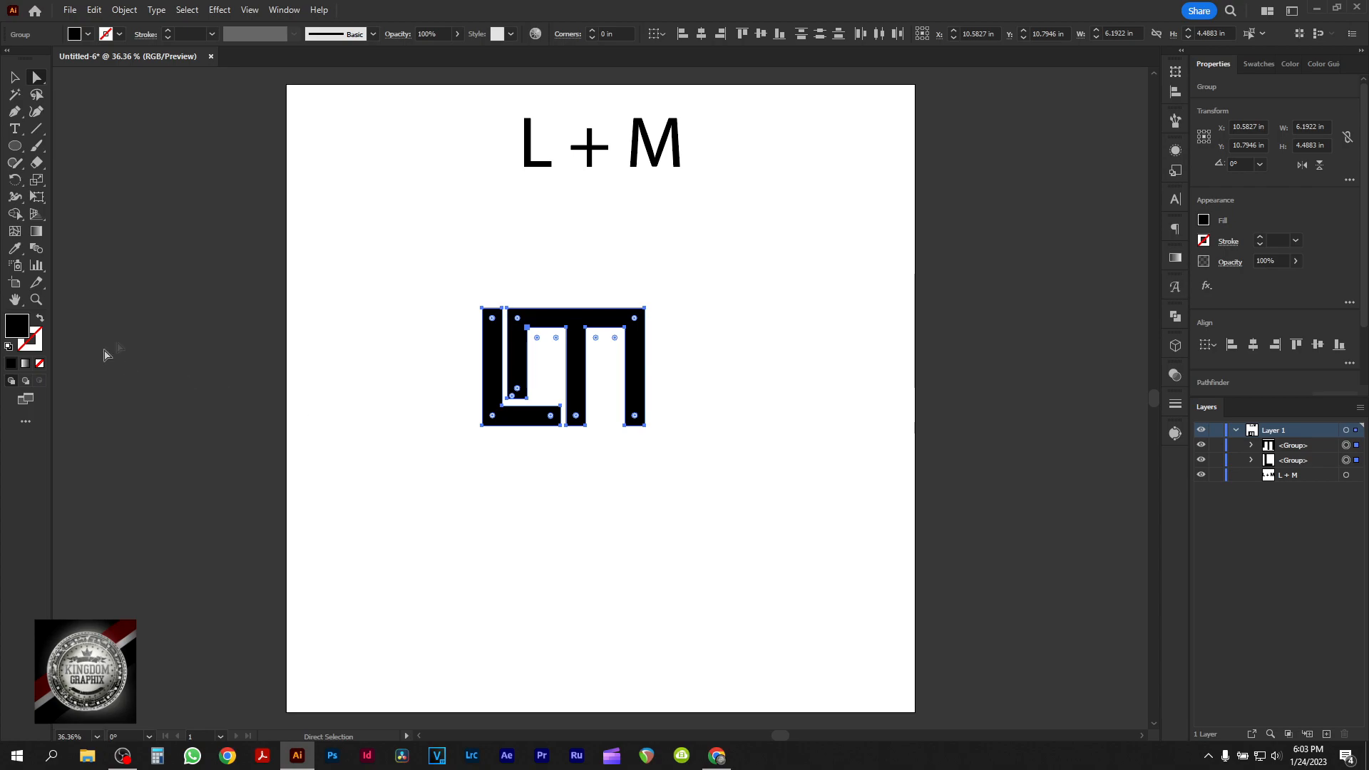
{"action": "left_click", "coordinate": [175, 297]}
Draw a black circle about 6.81 in across with the Ellipse tool, overlapping the lower edge of the monogram
{"action": "left_click", "coordinate": [19, 150]}
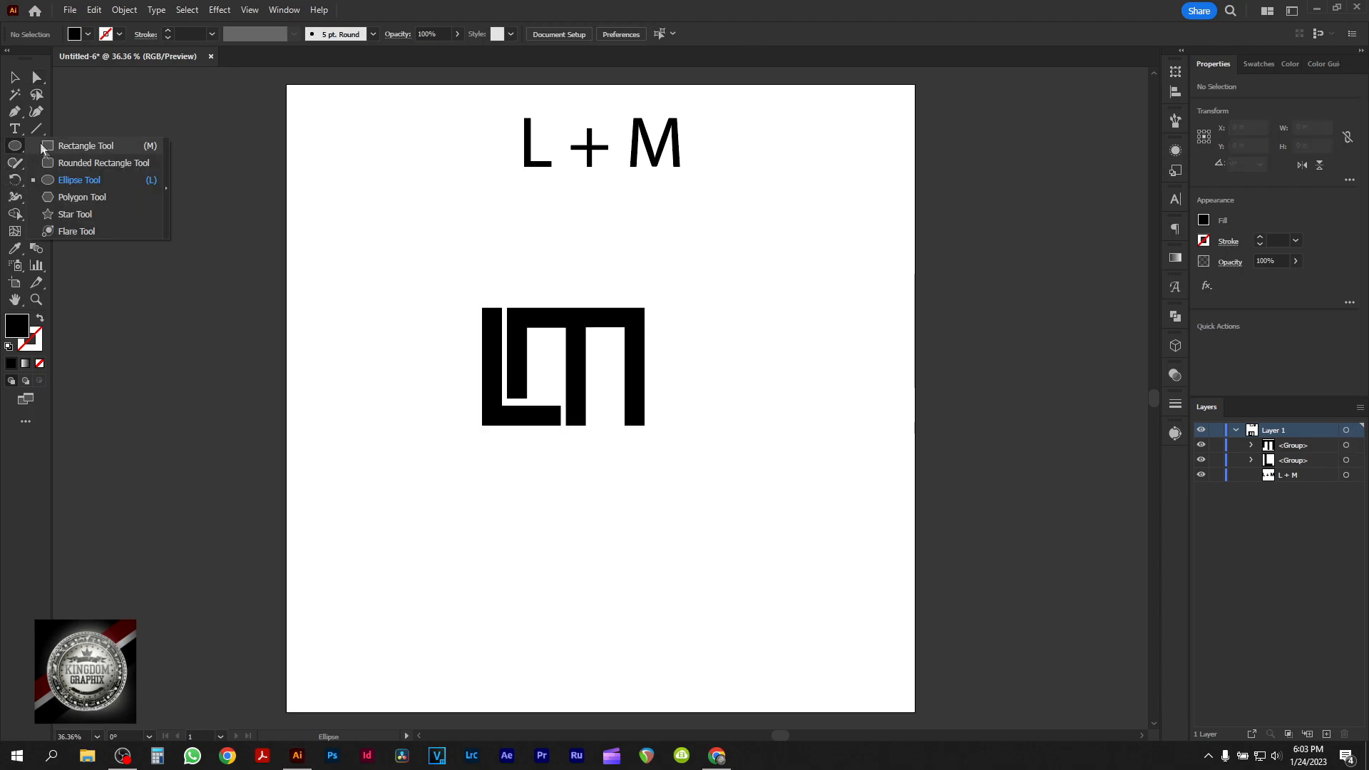
{"action": "left_click", "coordinate": [75, 182]}
{"action": "left_click_drag", "start_coordinate": [581, 501], "coordinate": [670, 589]}
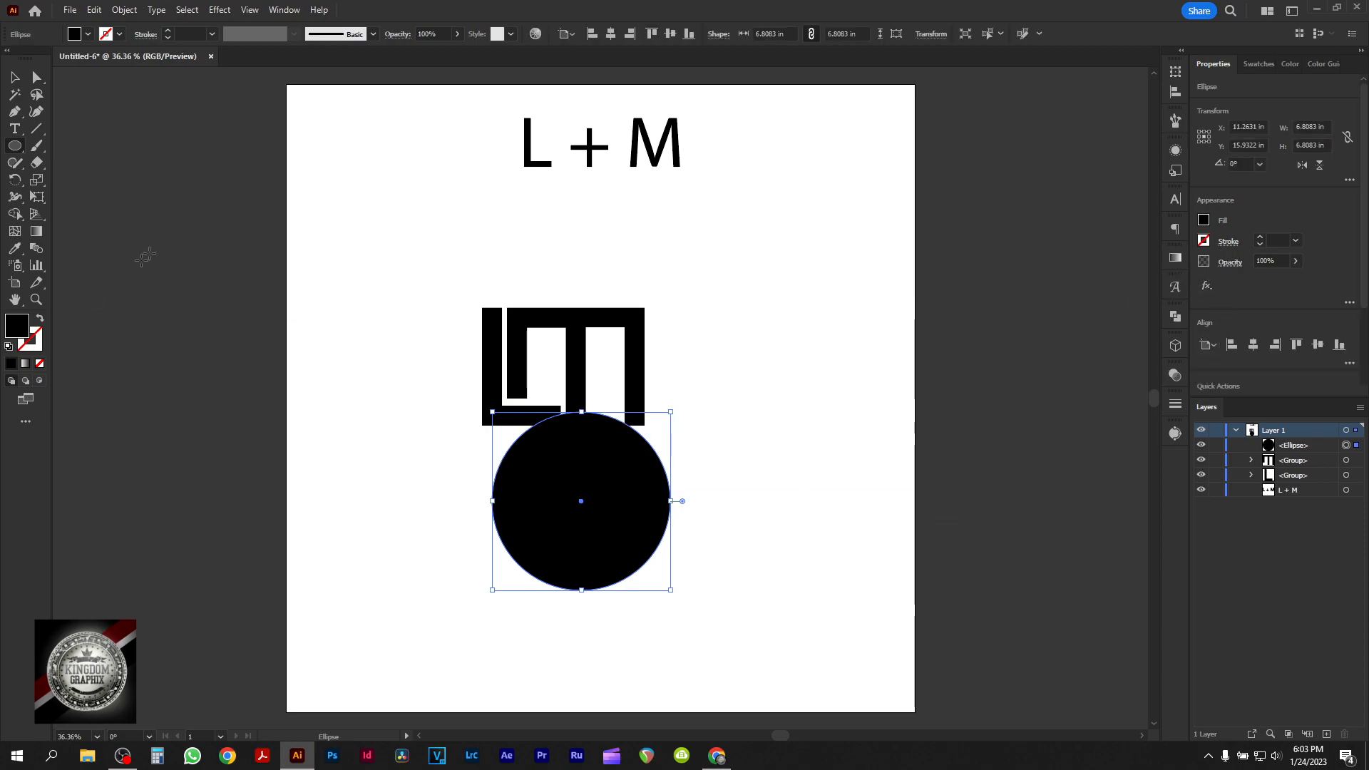
{"action": "left_click", "coordinate": [162, 229]}
{"action": "left_click", "coordinate": [741, 408]}
Select both outlined letter groups of the monogram and fill them with white
{"action": "left_click", "coordinate": [15, 82]}
{"action": "left_click_drag", "start_coordinate": [372, 246], "coordinate": [656, 335]}
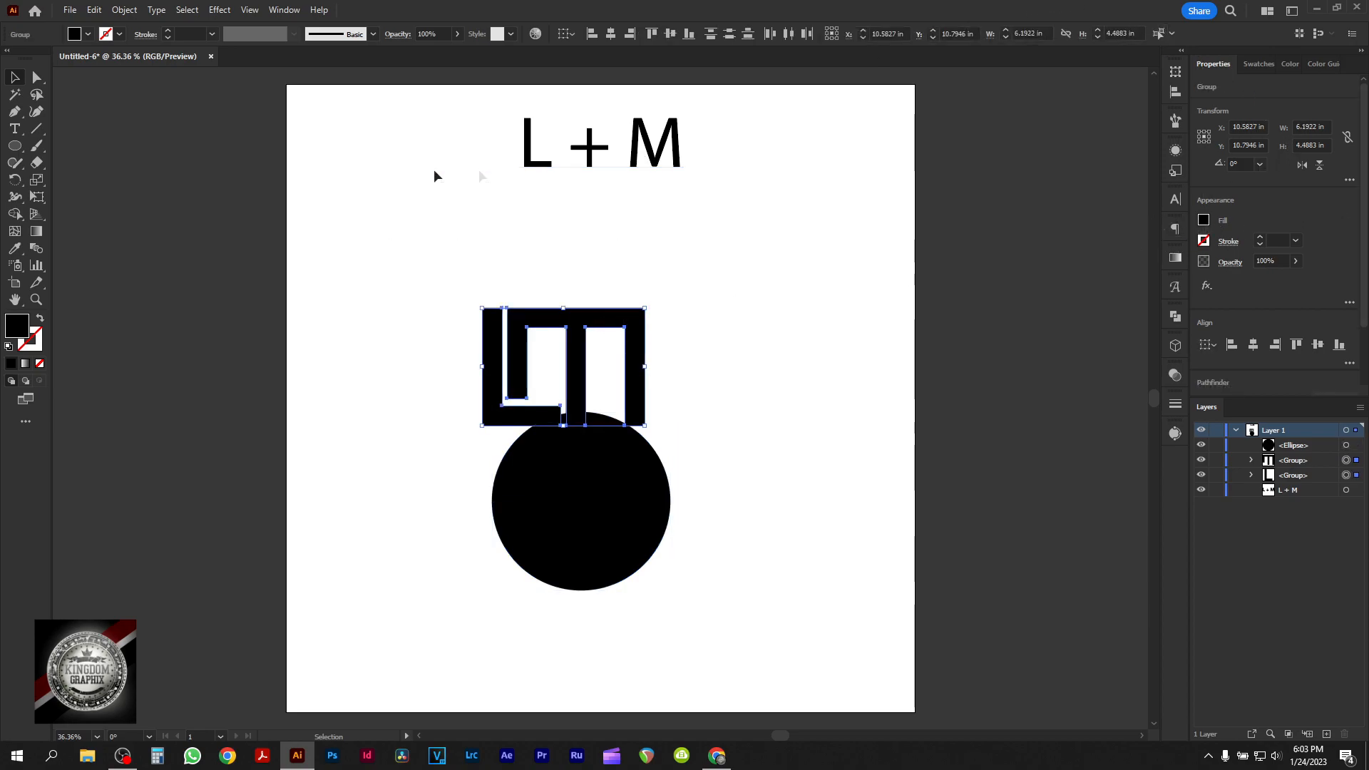
{"action": "left_click", "coordinate": [1204, 221]}
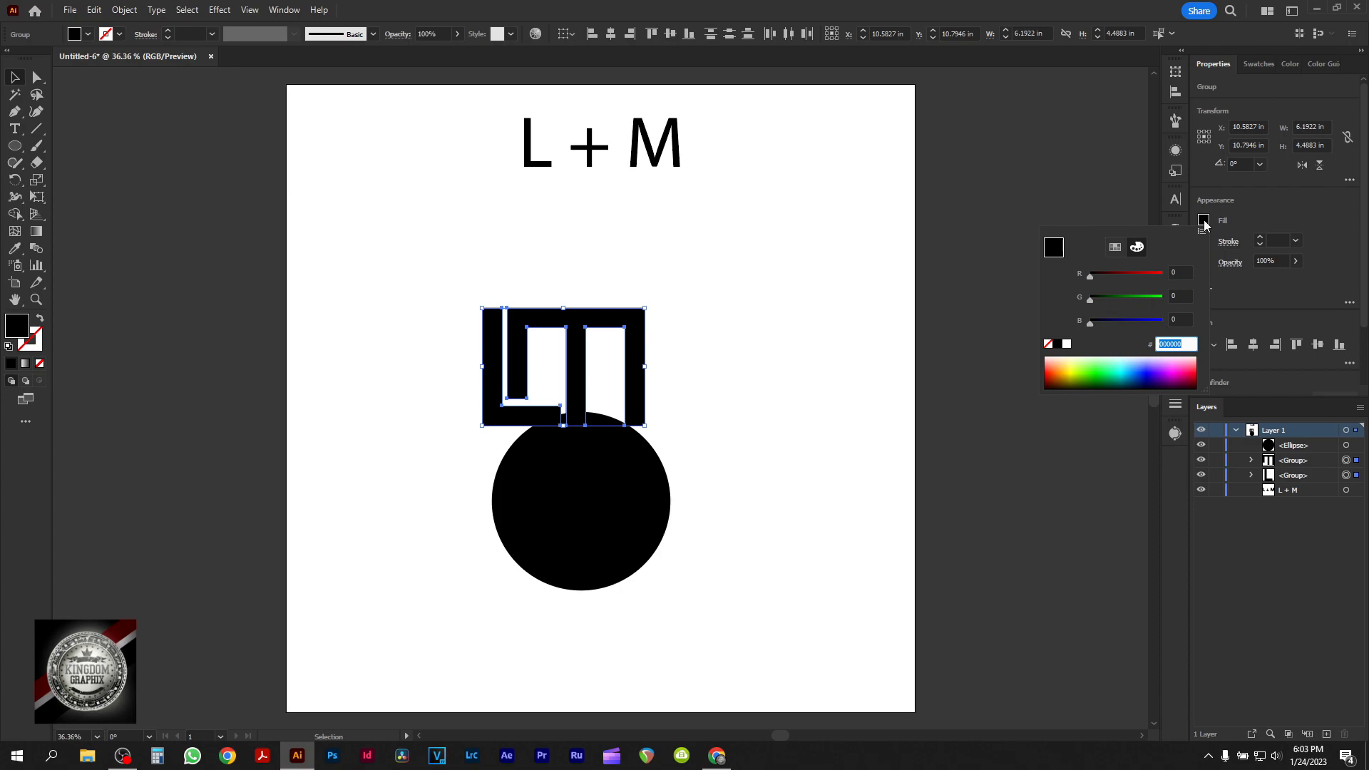
{"action": "left_click", "coordinate": [1067, 345]}
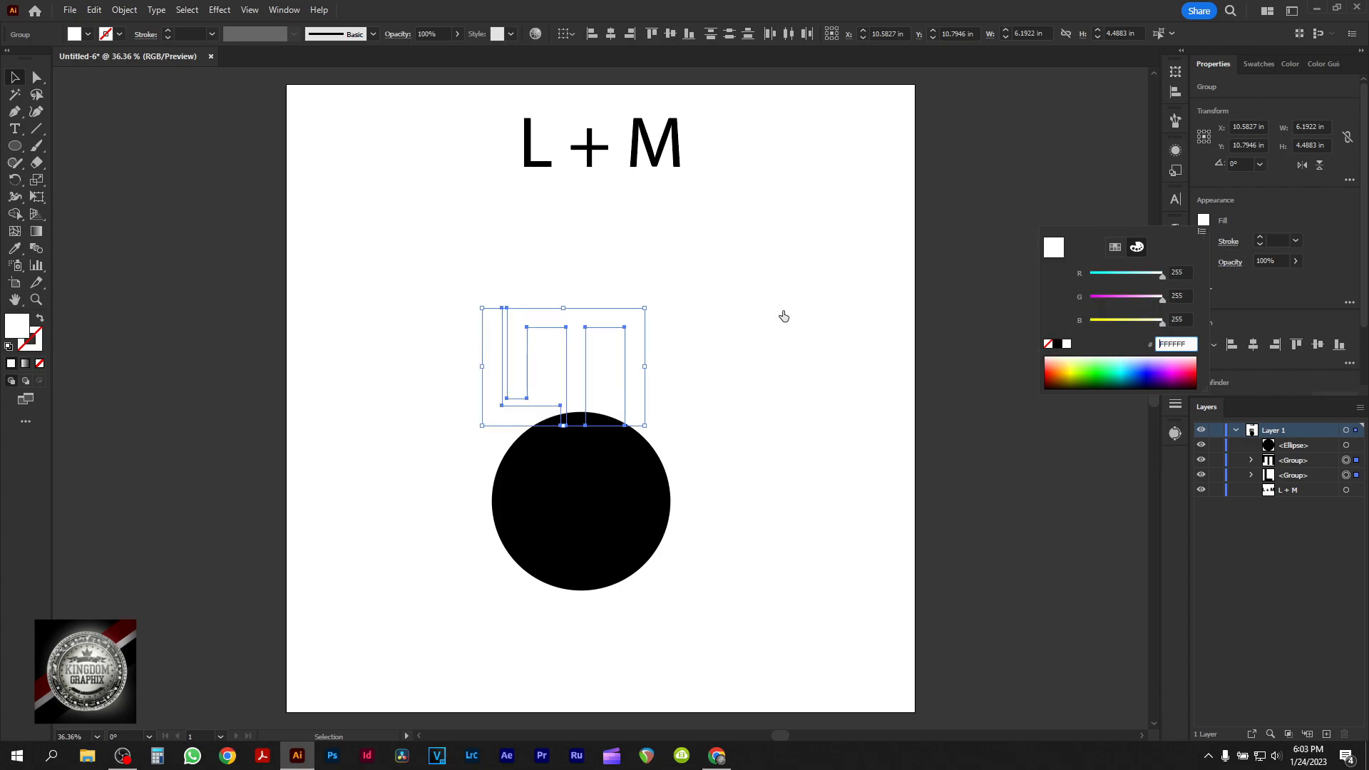
{"action": "left_click", "coordinate": [1250, 64]}
{"action": "left_click", "coordinate": [1228, 110]}
{"action": "left_click", "coordinate": [1218, 110]}
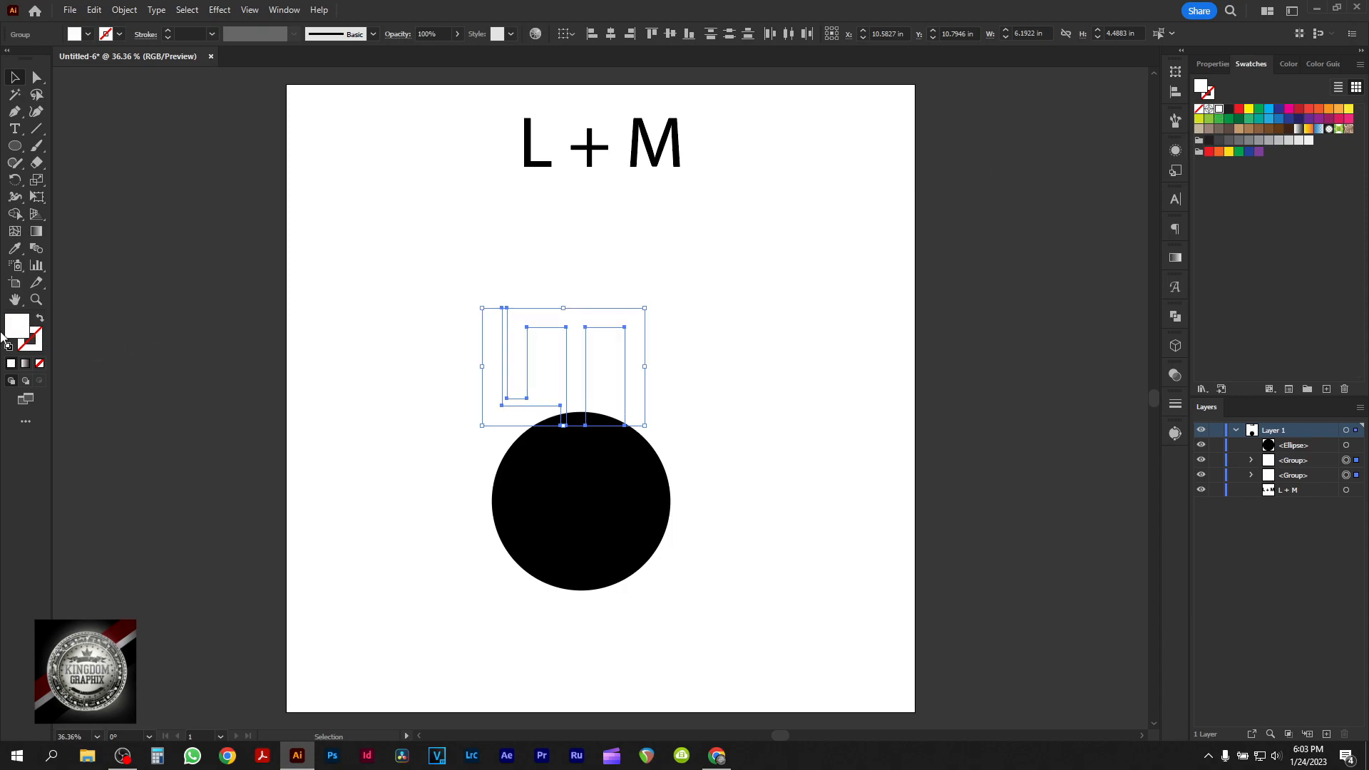
{"action": "double_click", "coordinate": [10, 330]}
{"action": "left_click", "coordinate": [1307, 404]}
{"action": "left_click", "coordinate": [1223, 65]}
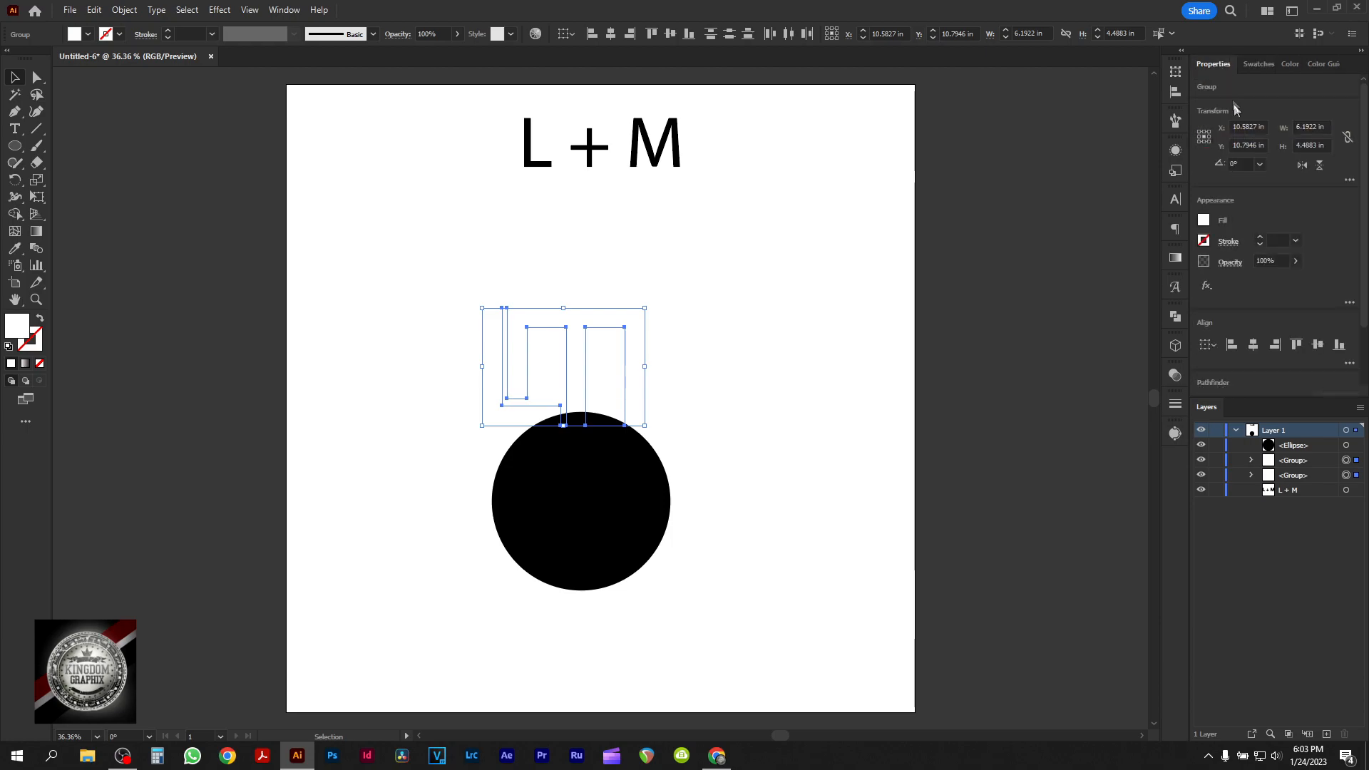
{"action": "left_click", "coordinate": [1204, 223]}
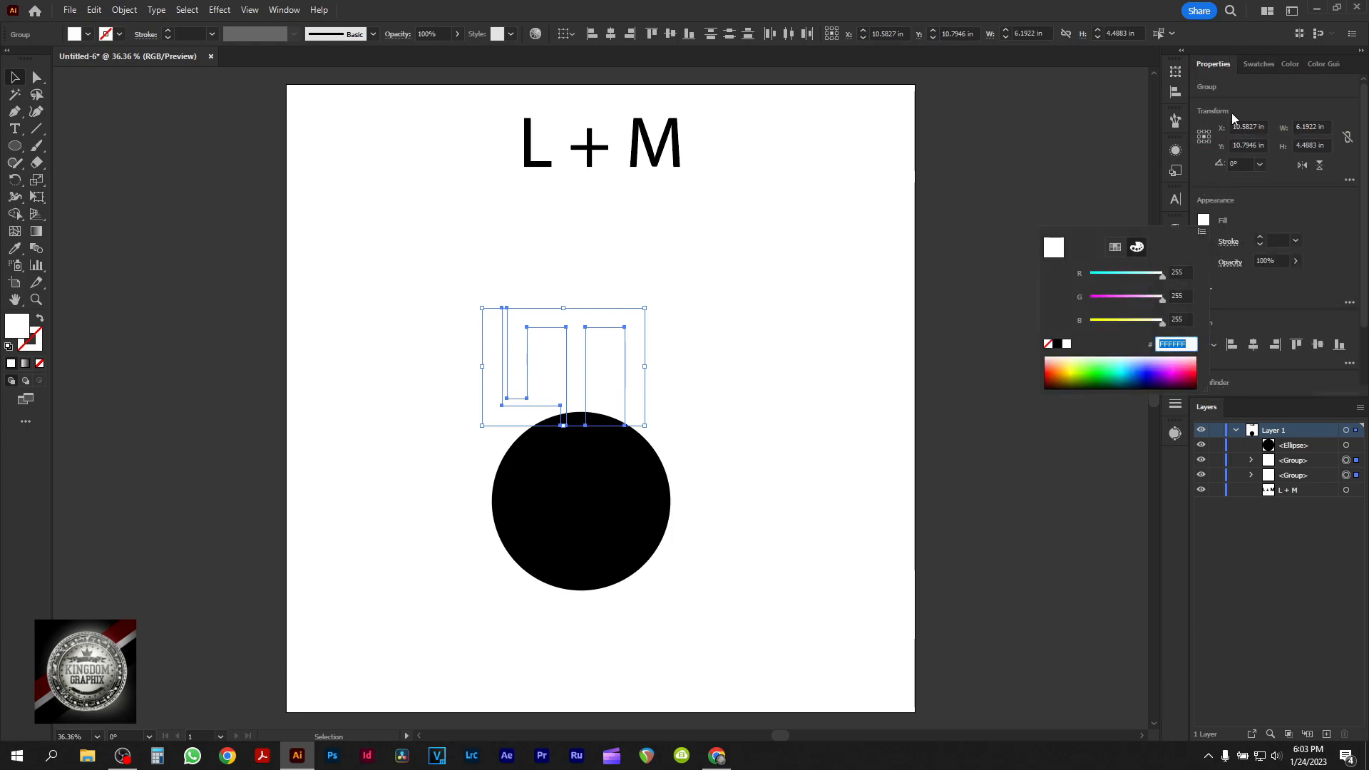
{"action": "left_click", "coordinate": [1267, 69]}
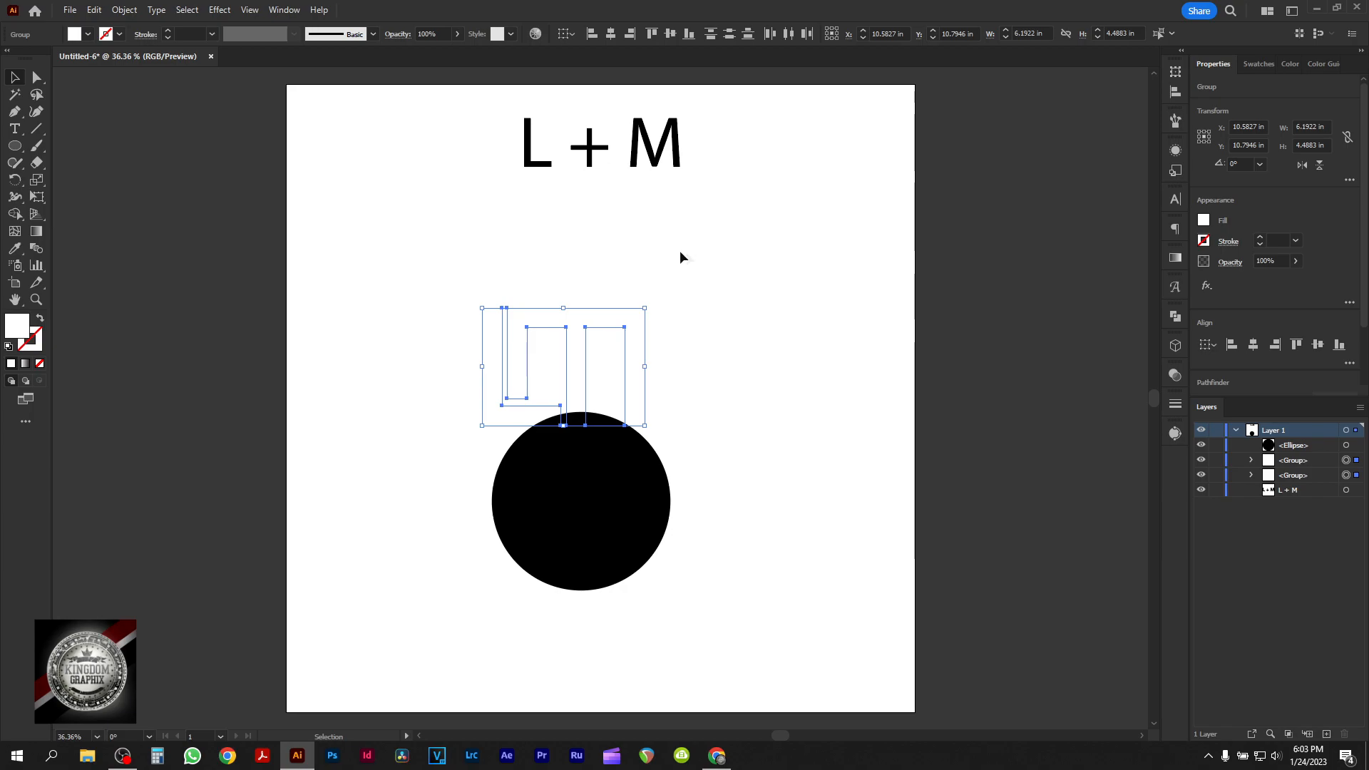
Move the white letters onto the black circle and place the ellipse beneath both letter groups in the stacking order
{"action": "left_click_drag", "start_coordinate": [571, 318], "coordinate": [581, 443]}
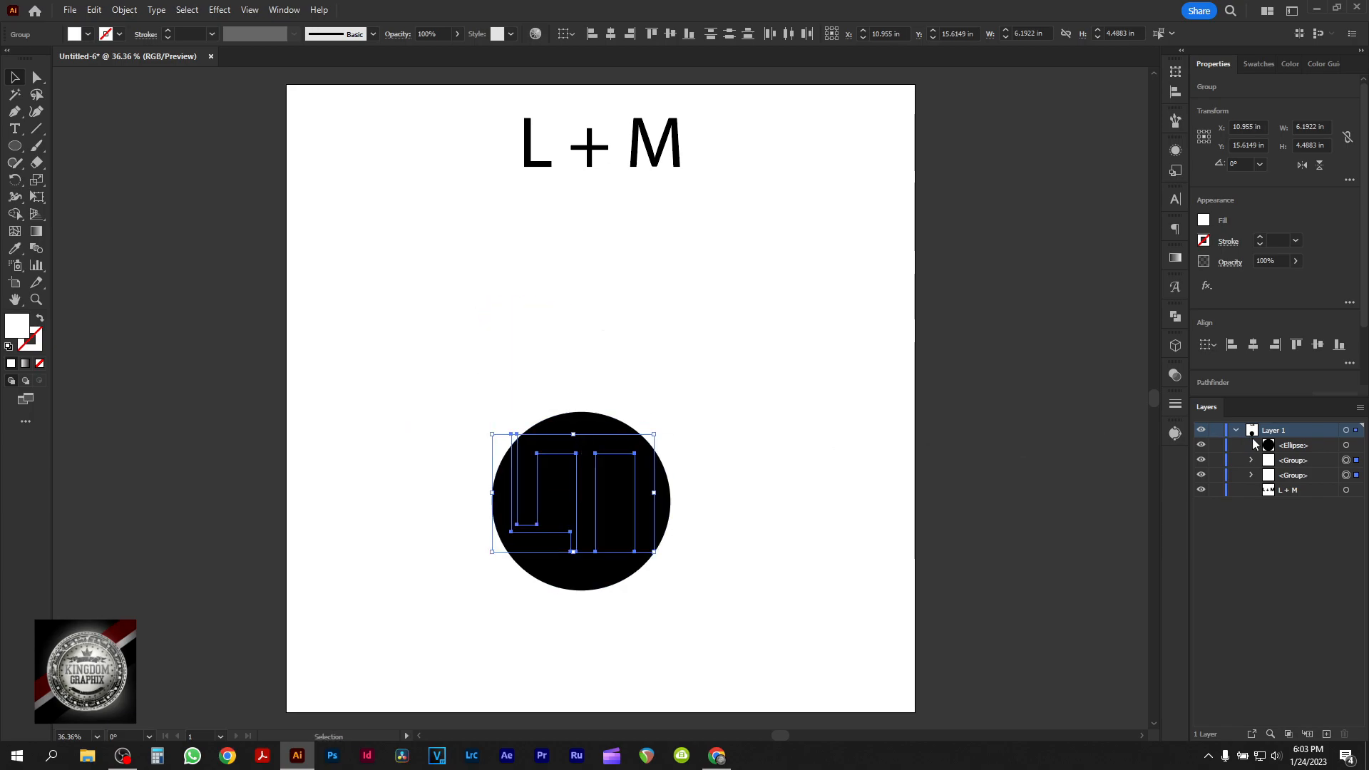
{"action": "left_click_drag", "start_coordinate": [1300, 451], "coordinate": [1300, 484]}
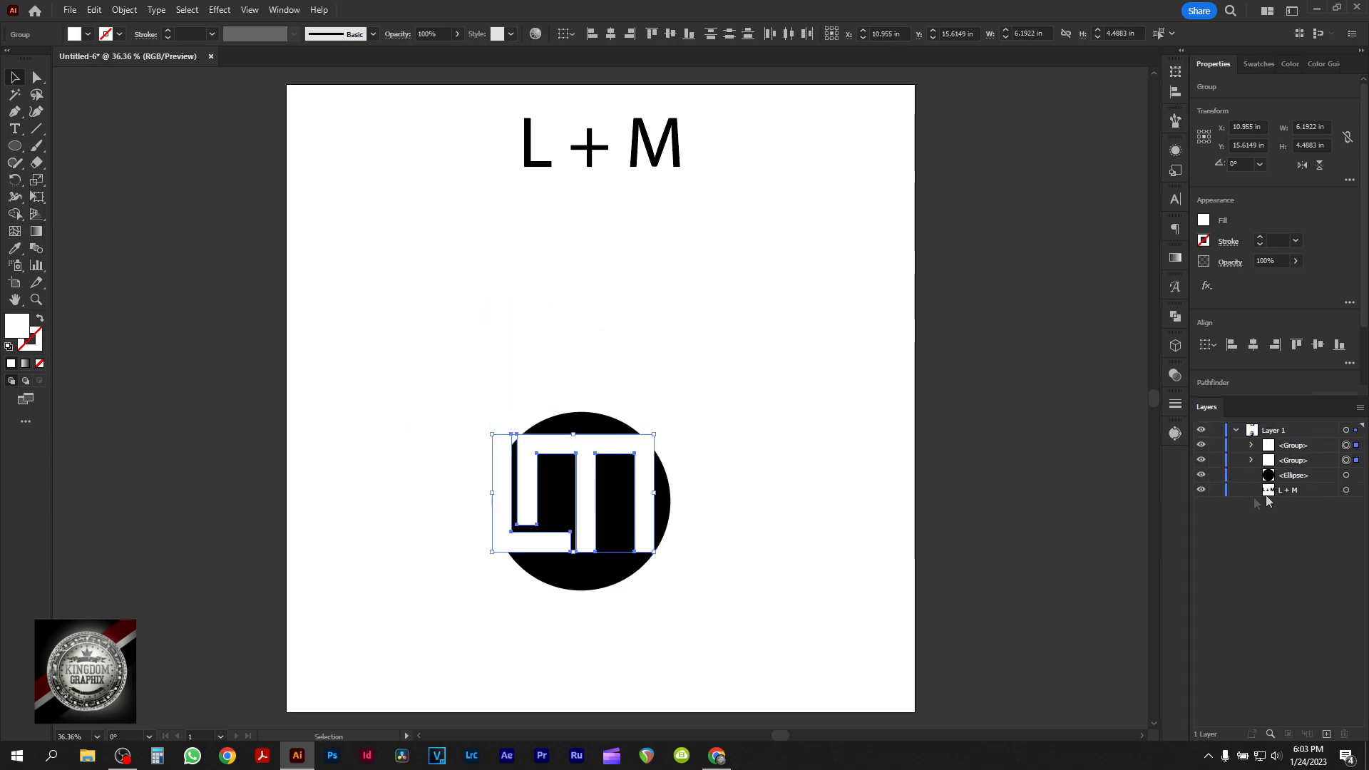
Enlarge the black circle proportionally from its centre to about 8.91 in across so it surrounds the letters
{"action": "left_click", "coordinate": [1346, 475]}
{"action": "left_click_drag", "start_coordinate": [670, 411], "coordinate": [698, 384]}
{"action": "left_click", "coordinate": [791, 605]}
{"action": "left_click_drag", "start_coordinate": [783, 603], "coordinate": [417, 416]}
{"action": "left_click", "coordinate": [725, 484]}
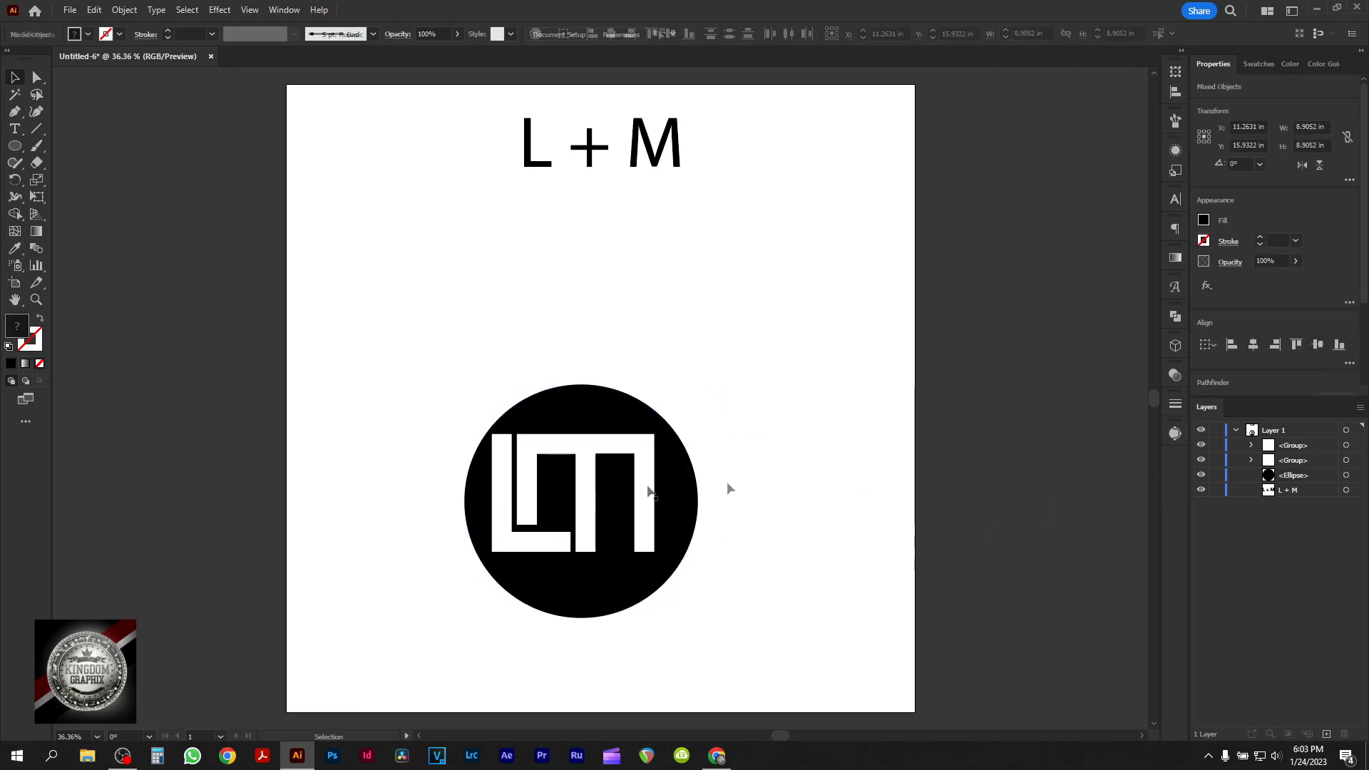
Group the white L and M together
{"action": "left_click", "coordinate": [508, 536]}
{"action": "left_click", "coordinate": [580, 469], "text": "shift"}
{"action": "right_click", "coordinate": [579, 466]}
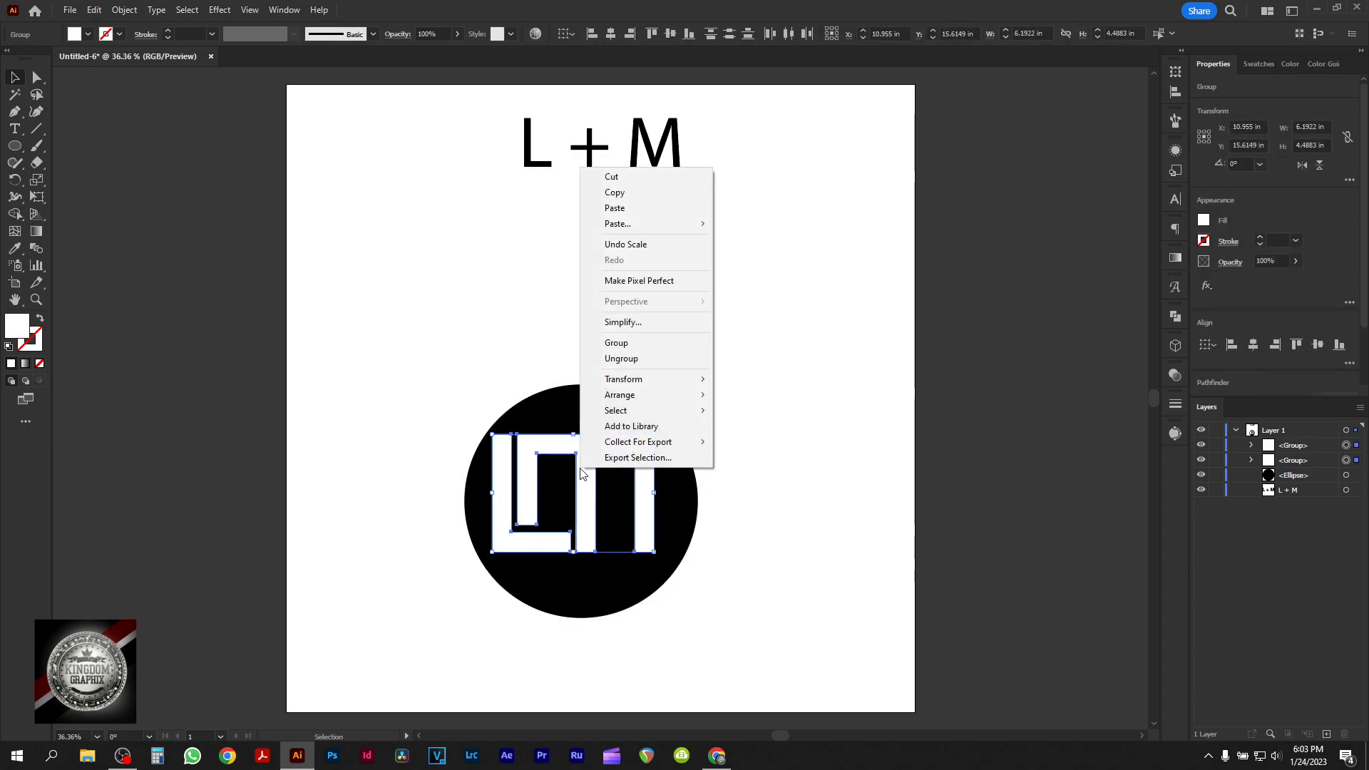
{"action": "left_click", "coordinate": [654, 344]}
Centre the letter group and the black circle on each other horizontally and vertically
{"action": "left_click_drag", "start_coordinate": [749, 627], "coordinate": [372, 315]}
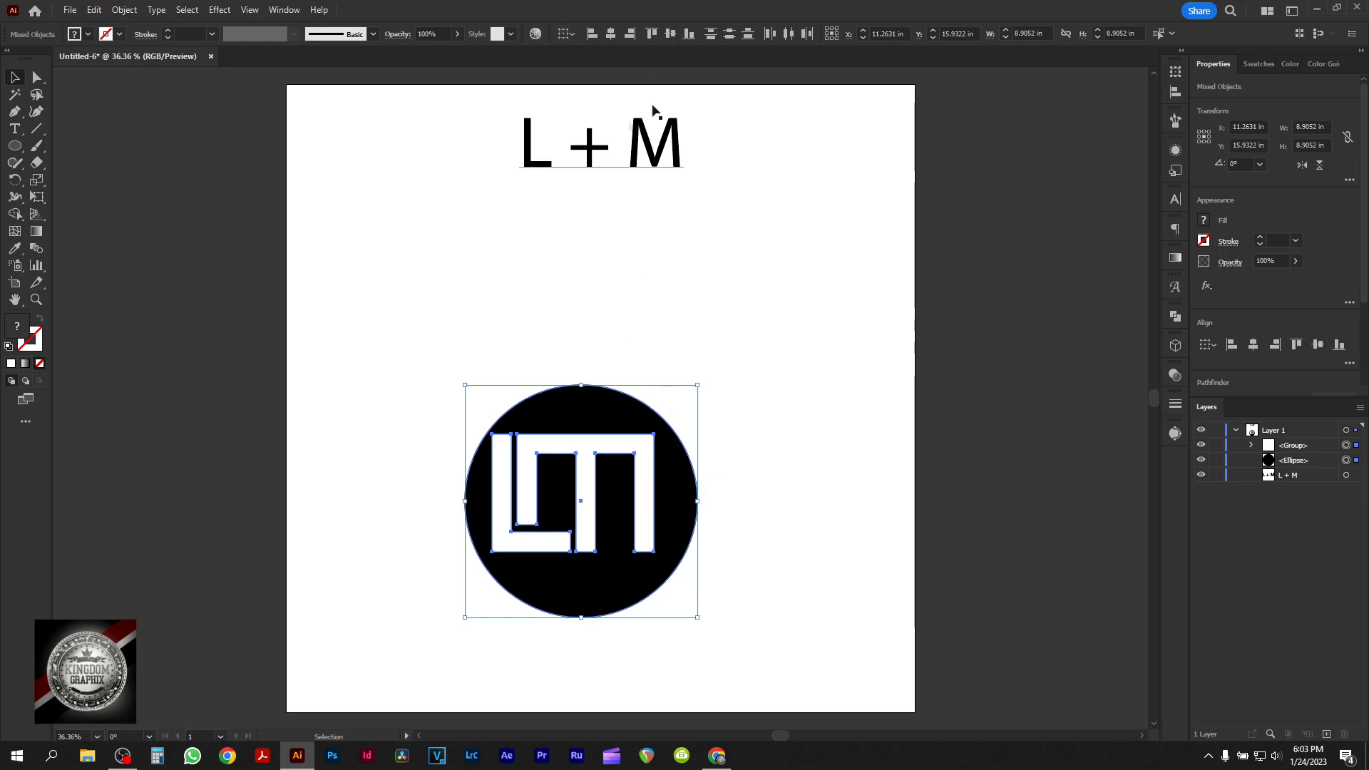
{"action": "left_click", "coordinate": [612, 34]}
{"action": "left_click", "coordinate": [670, 33]}
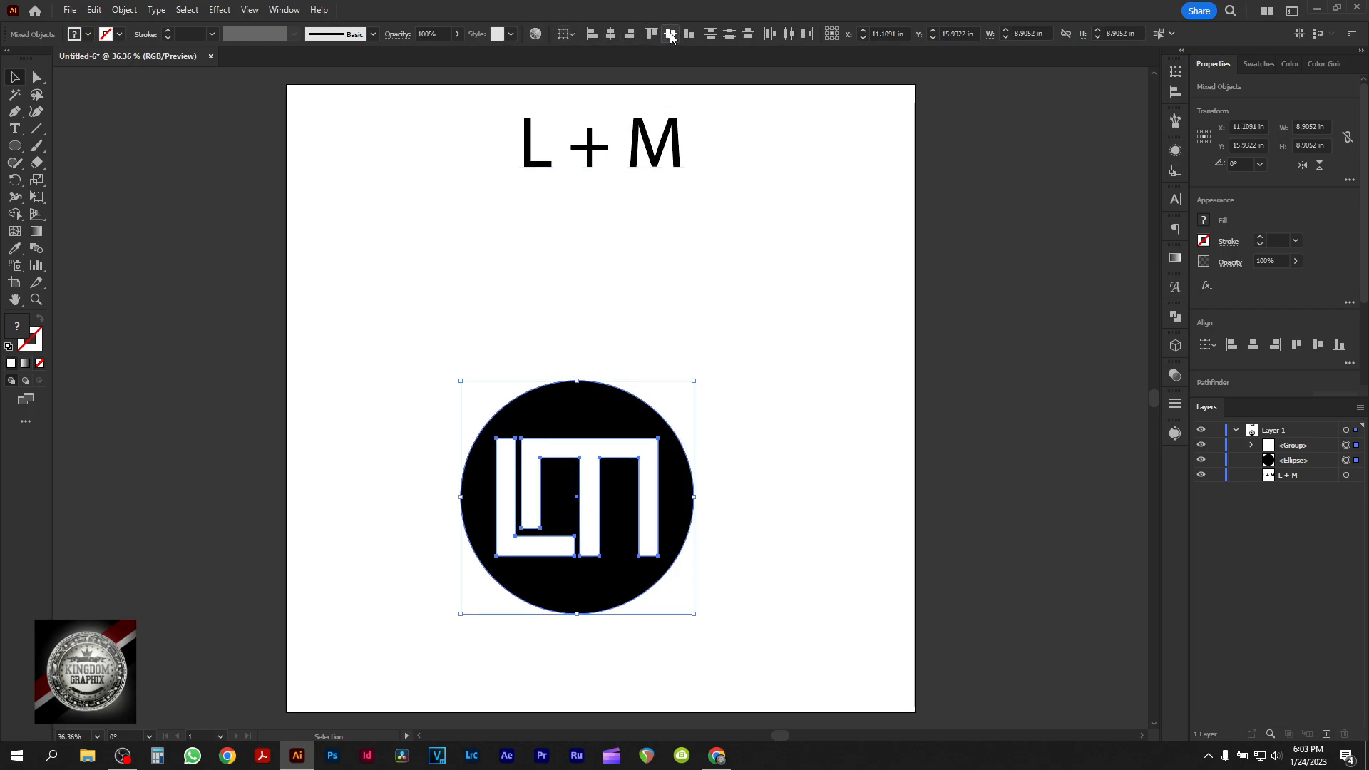
Move the circle and monogram together up to just below the "L + M" heading
{"action": "left_click", "coordinate": [700, 671]}
{"action": "left_click_drag", "start_coordinate": [700, 674], "coordinate": [463, 549]}
{"action": "left_click_drag", "start_coordinate": [588, 502], "coordinate": [607, 325]}
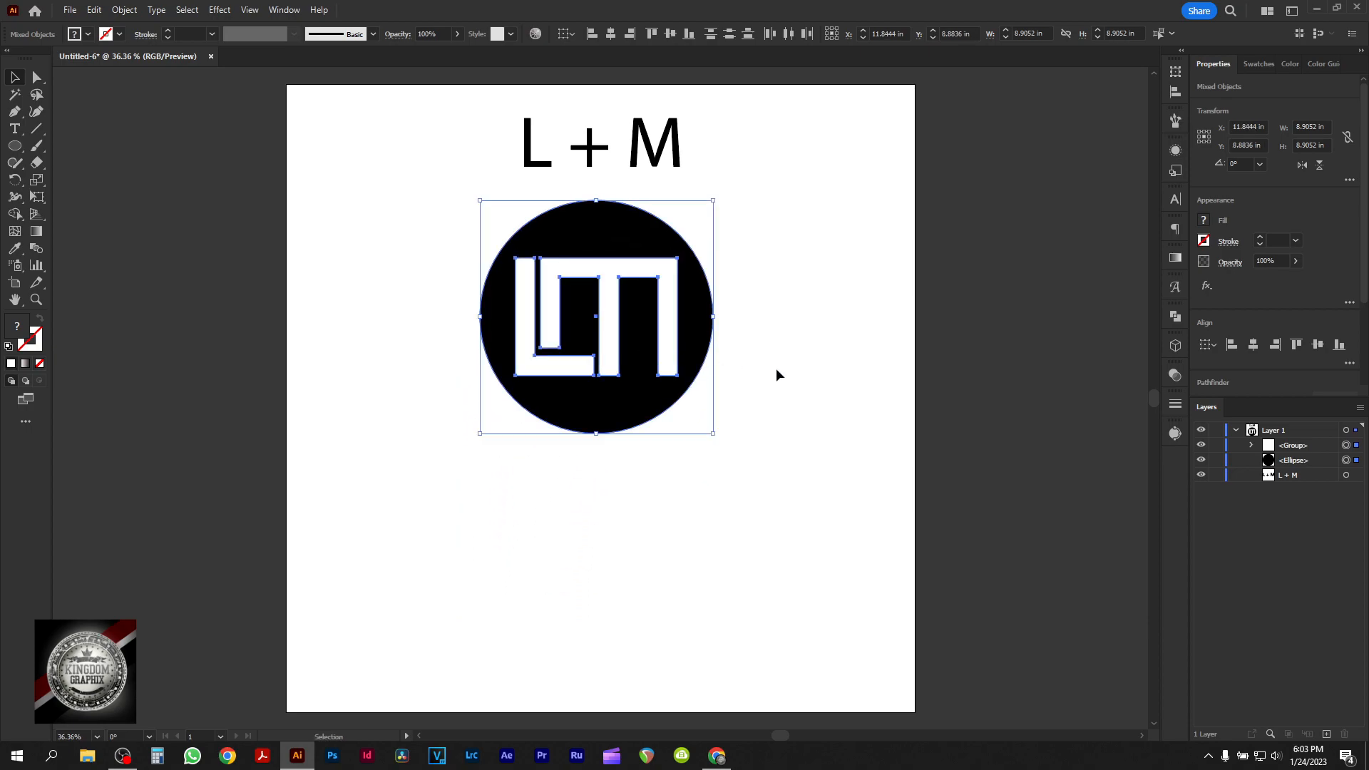
{"action": "left_click", "coordinate": [778, 373]}
Add a line of black Neon Zone placeholder text below the circle and enlarge it to about 103 pt
{"action": "key", "text": "t"}
{"action": "left_click", "coordinate": [553, 486]}
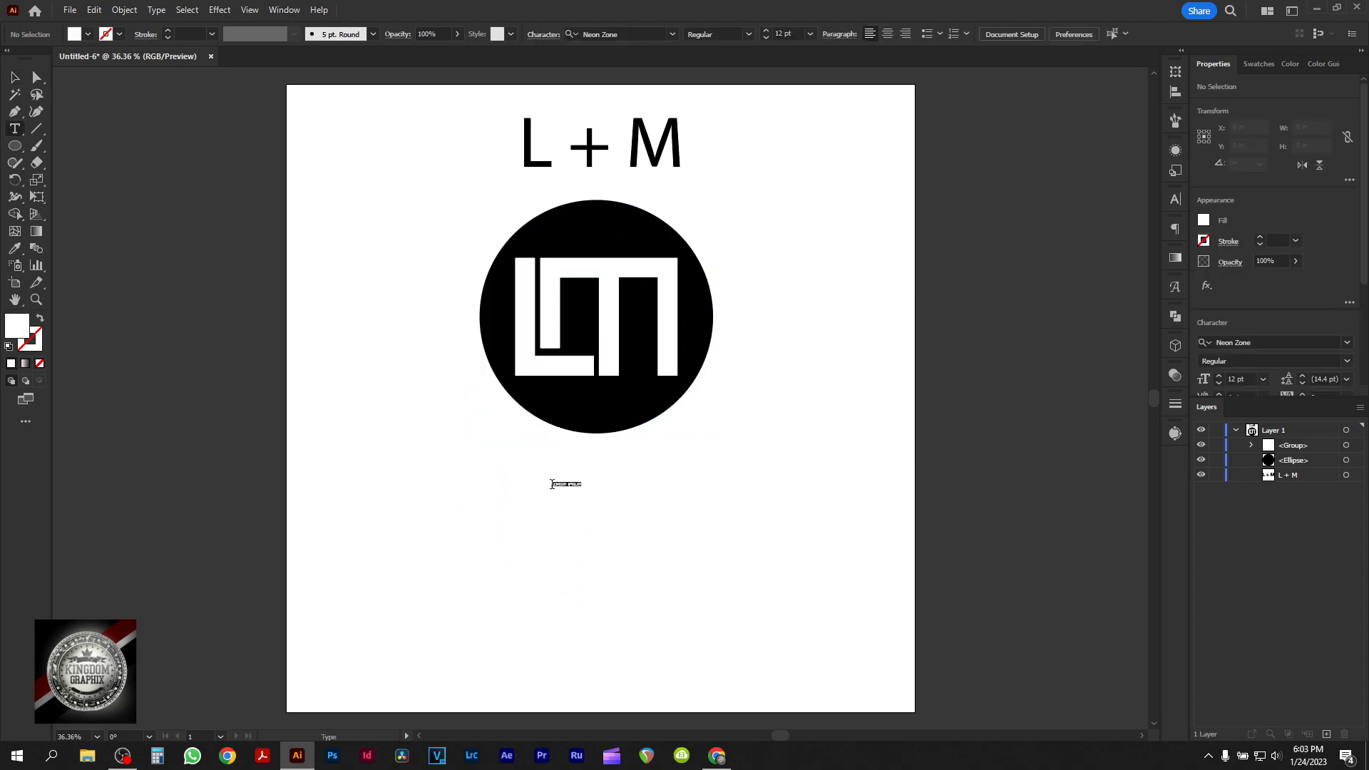
{"action": "left_click", "coordinate": [14, 76]}
{"action": "left_click_drag", "start_coordinate": [582, 491], "coordinate": [706, 536]}
{"action": "left_click", "coordinate": [629, 504]}
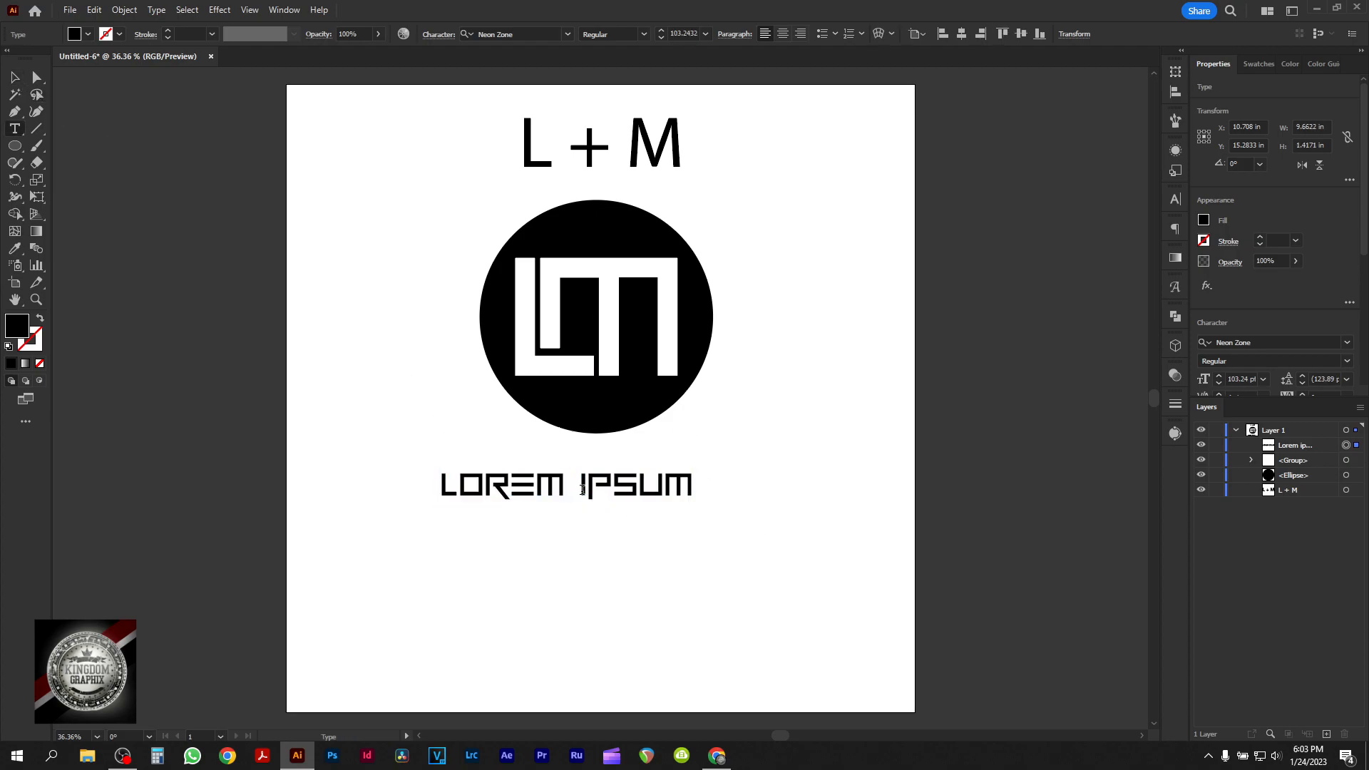
Replace the placeholder text below the circle with "Lending Master"
{"action": "double_click", "coordinate": [582, 489]}
{"action": "key", "text": "ctrl+a"}
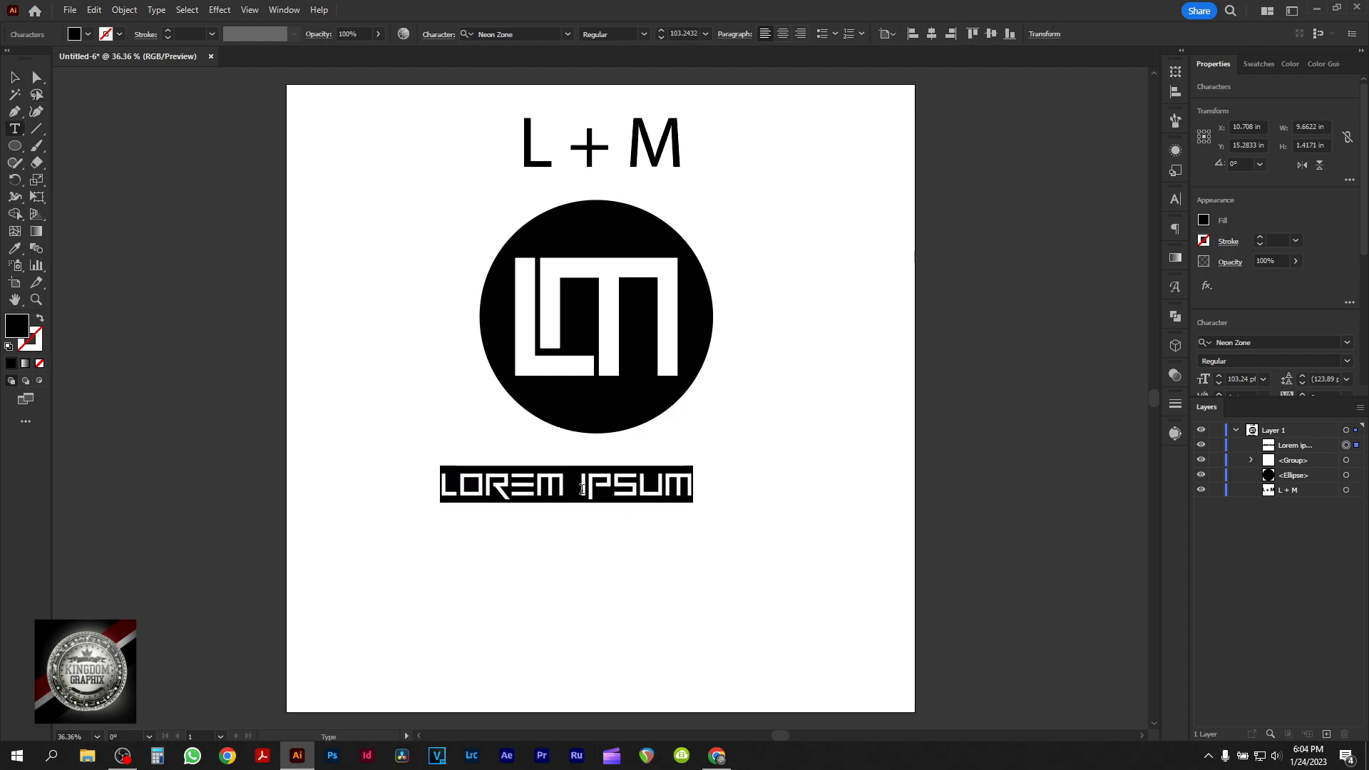
{"action": "type", "text": "L"}
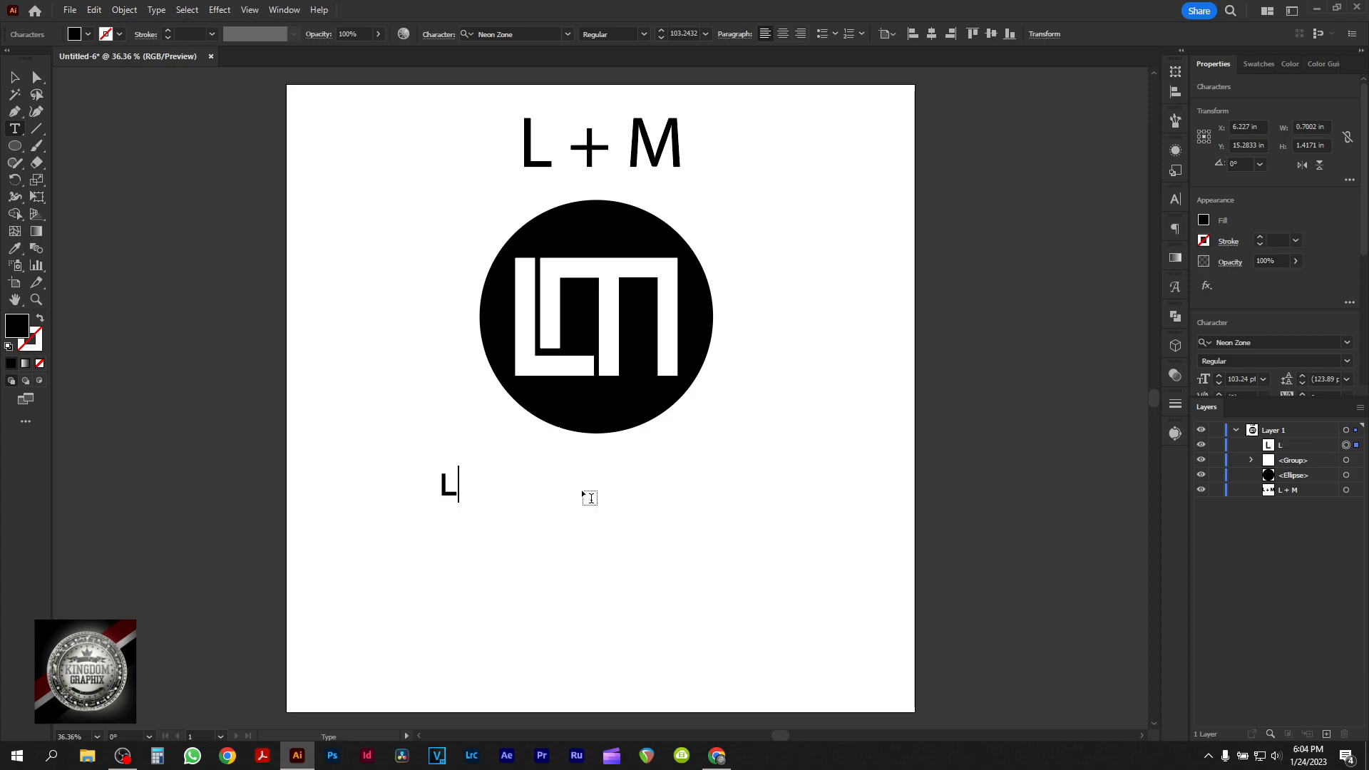
{"action": "type", "text": "ENDI"}
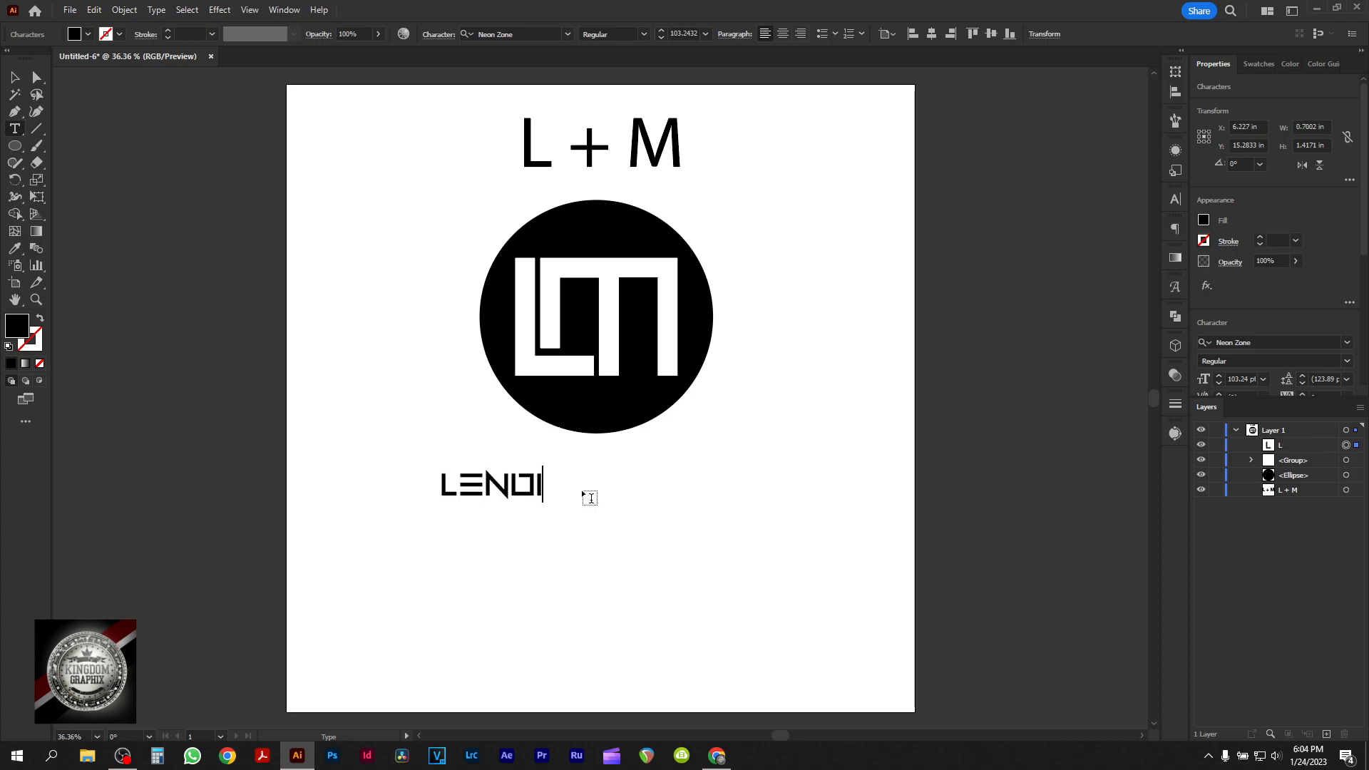
{"action": "type", "text": "NG MASTER"}
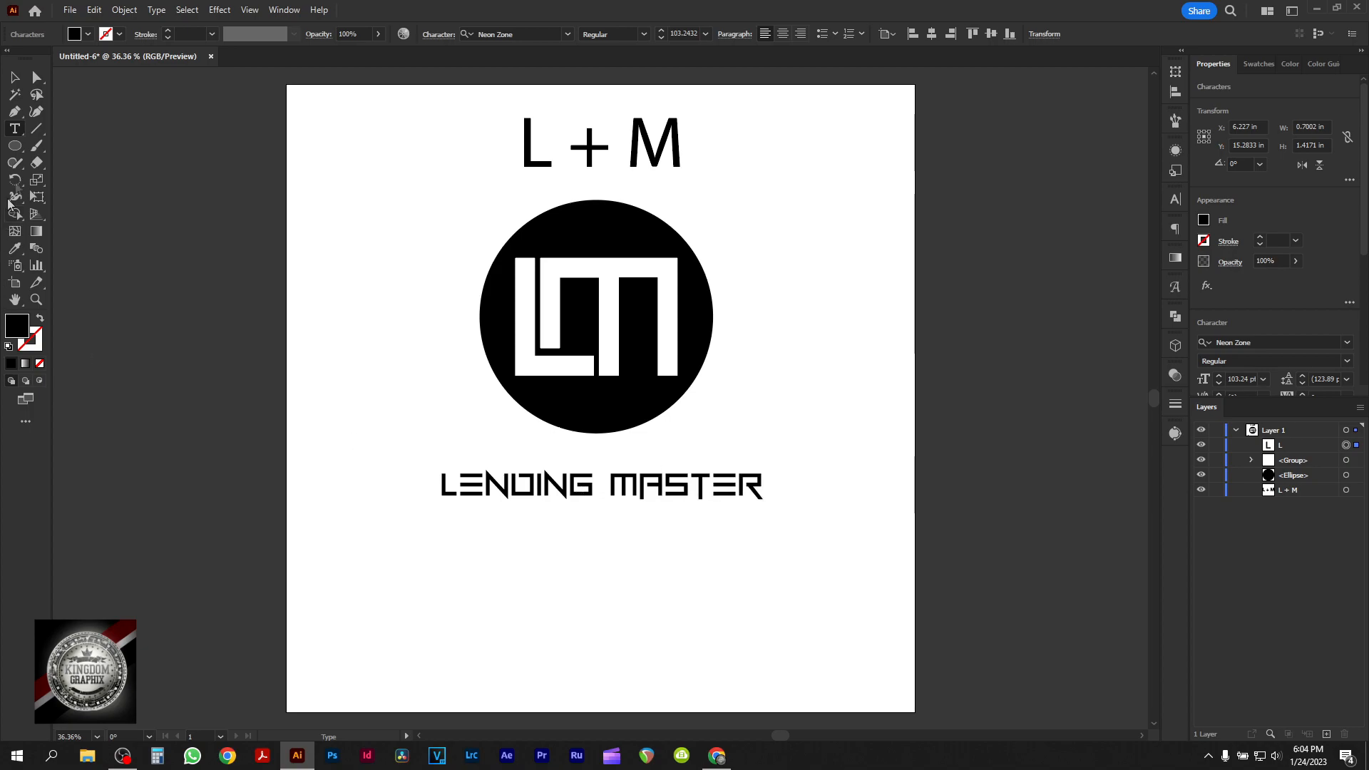
Move the company name up close beneath the circle, and shift the whole logo toward the artboard's left side
{"action": "left_click", "coordinate": [15, 78]}
{"action": "left_click_drag", "start_coordinate": [628, 491], "coordinate": [624, 468]}
{"action": "left_click_drag", "start_coordinate": [713, 522], "coordinate": [433, 235]}
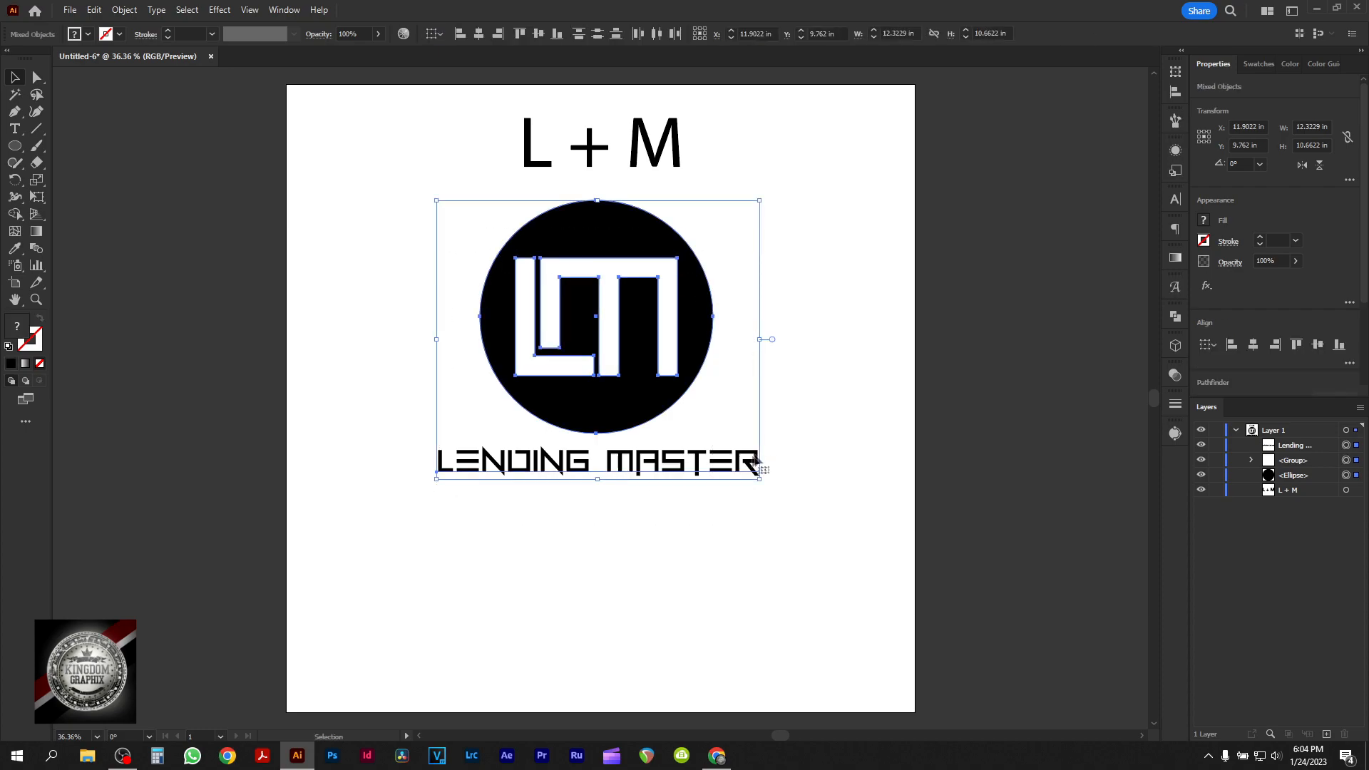
{"action": "left_click_drag", "start_coordinate": [639, 382], "coordinate": [557, 394]}
{"action": "left_click", "coordinate": [750, 264]}
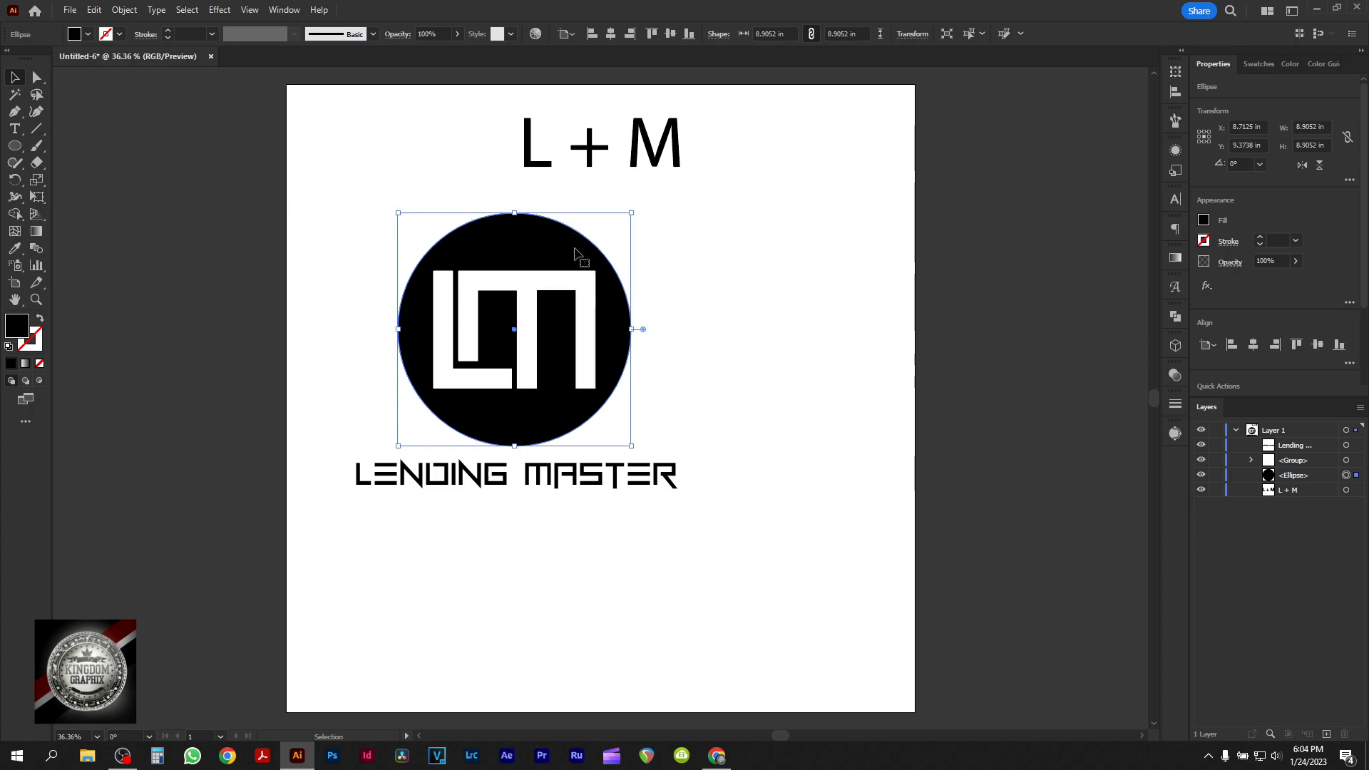
Create an offset path of 0.1389 in around the black circle and fill the new path with white
{"action": "left_click", "coordinate": [126, 10]}
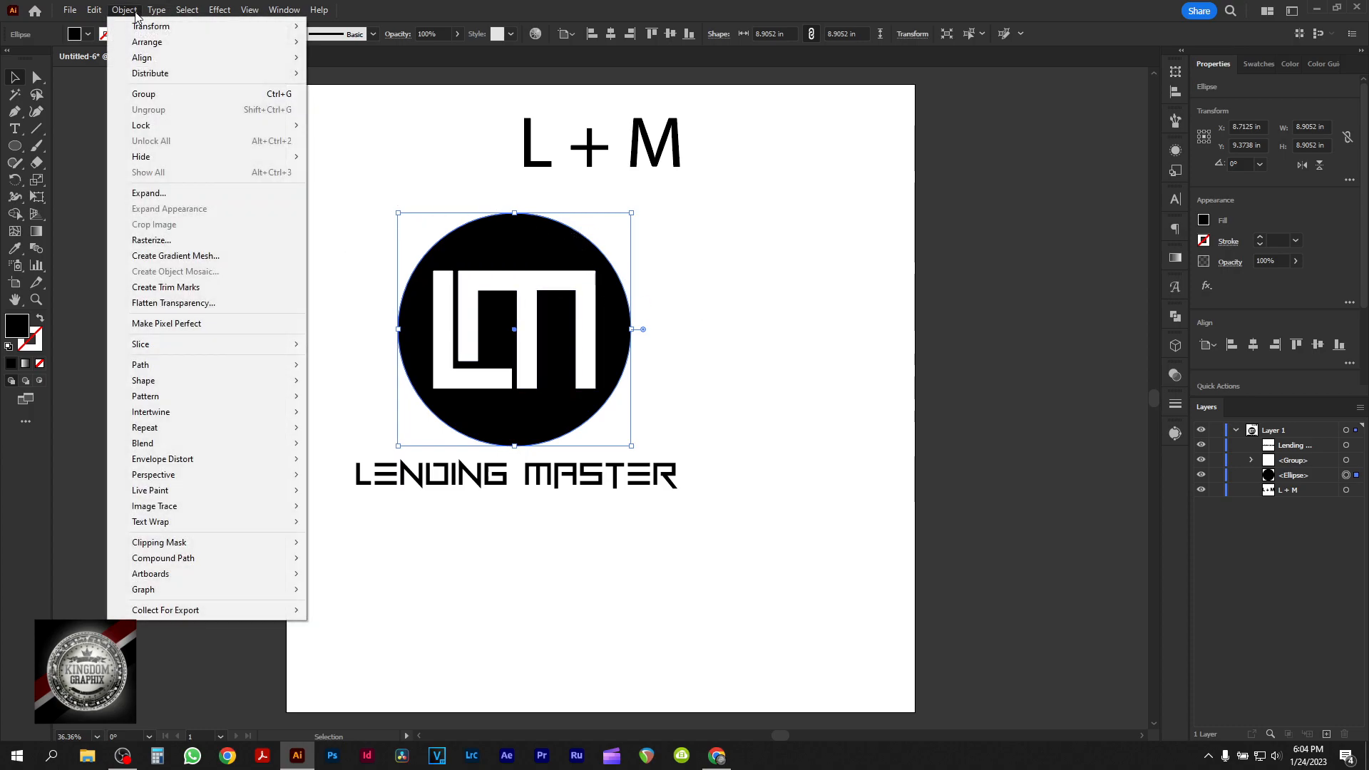
{"action": "mouse_move", "coordinate": [211, 368]}
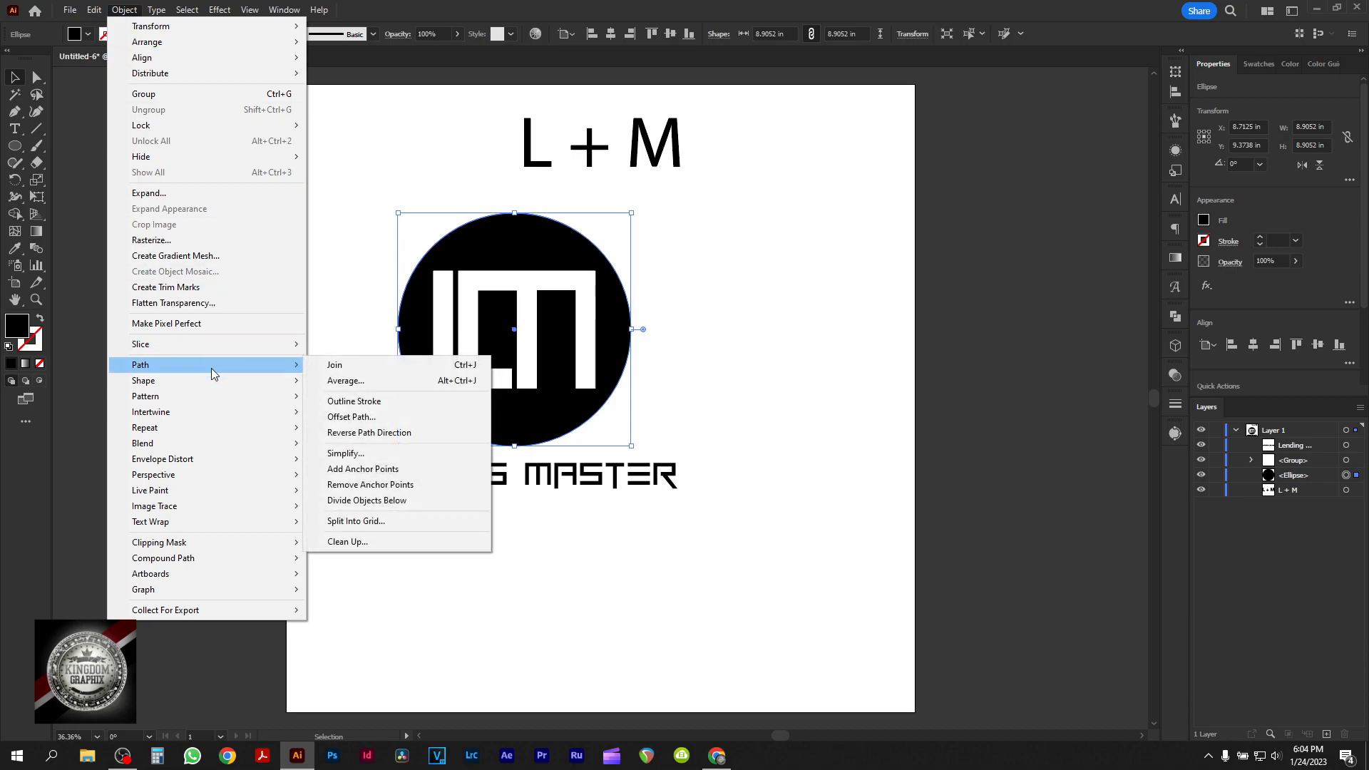
{"action": "left_click", "coordinate": [352, 417]}
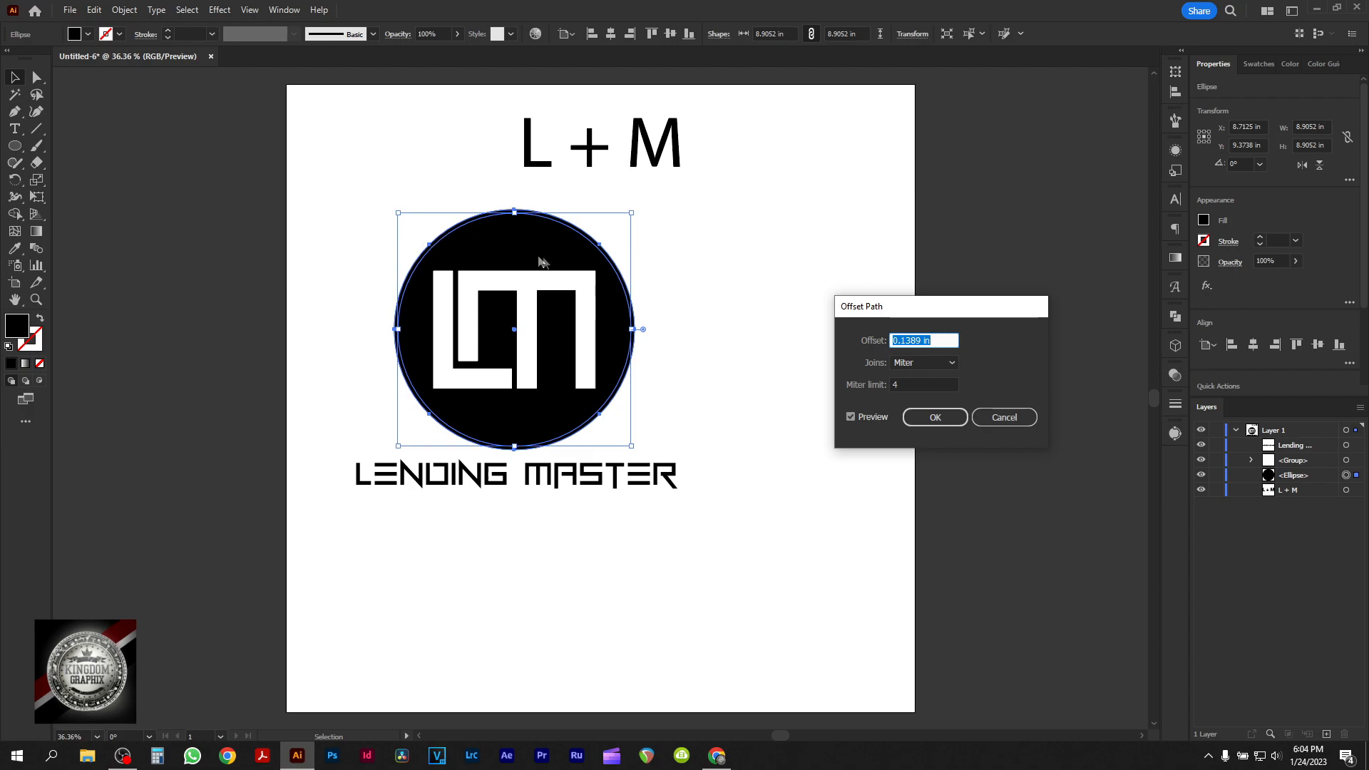
{"action": "left_click", "coordinate": [928, 417]}
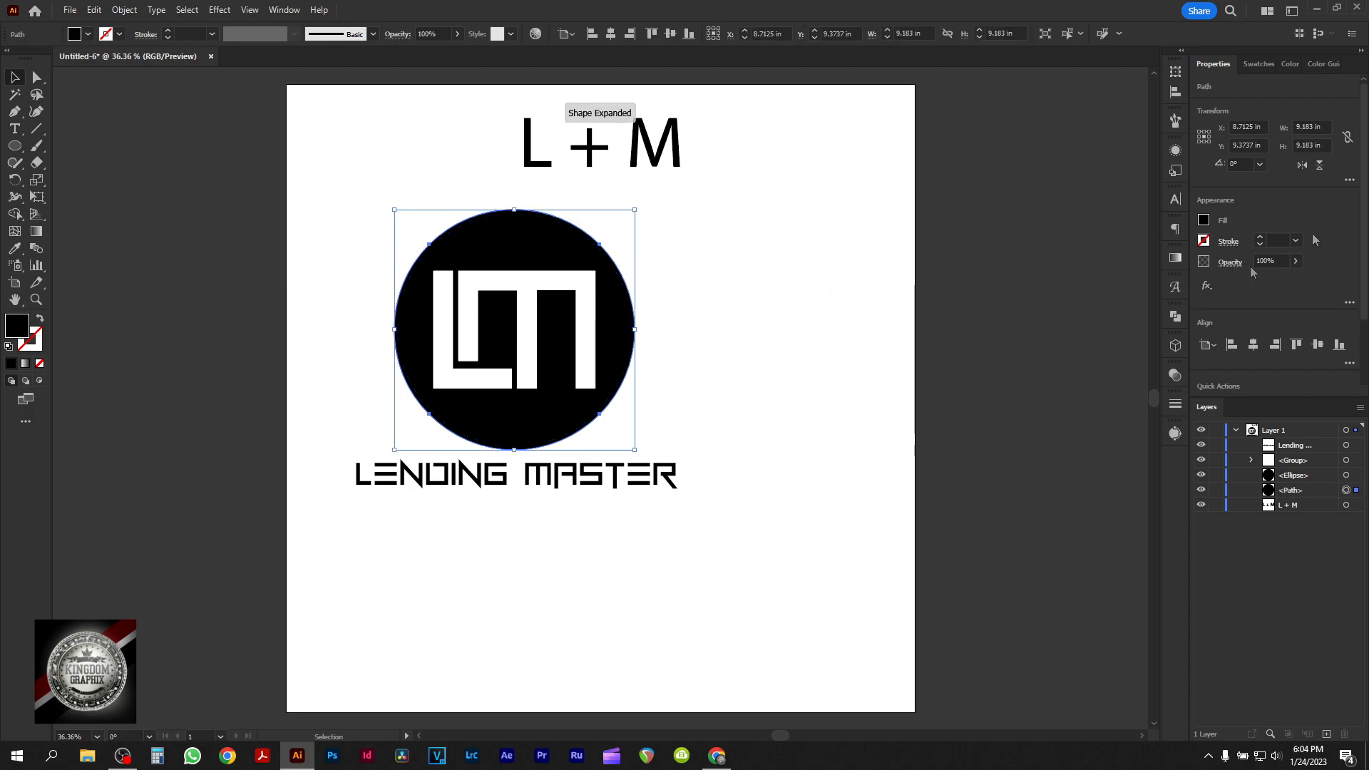
{"action": "left_click", "coordinate": [1204, 222]}
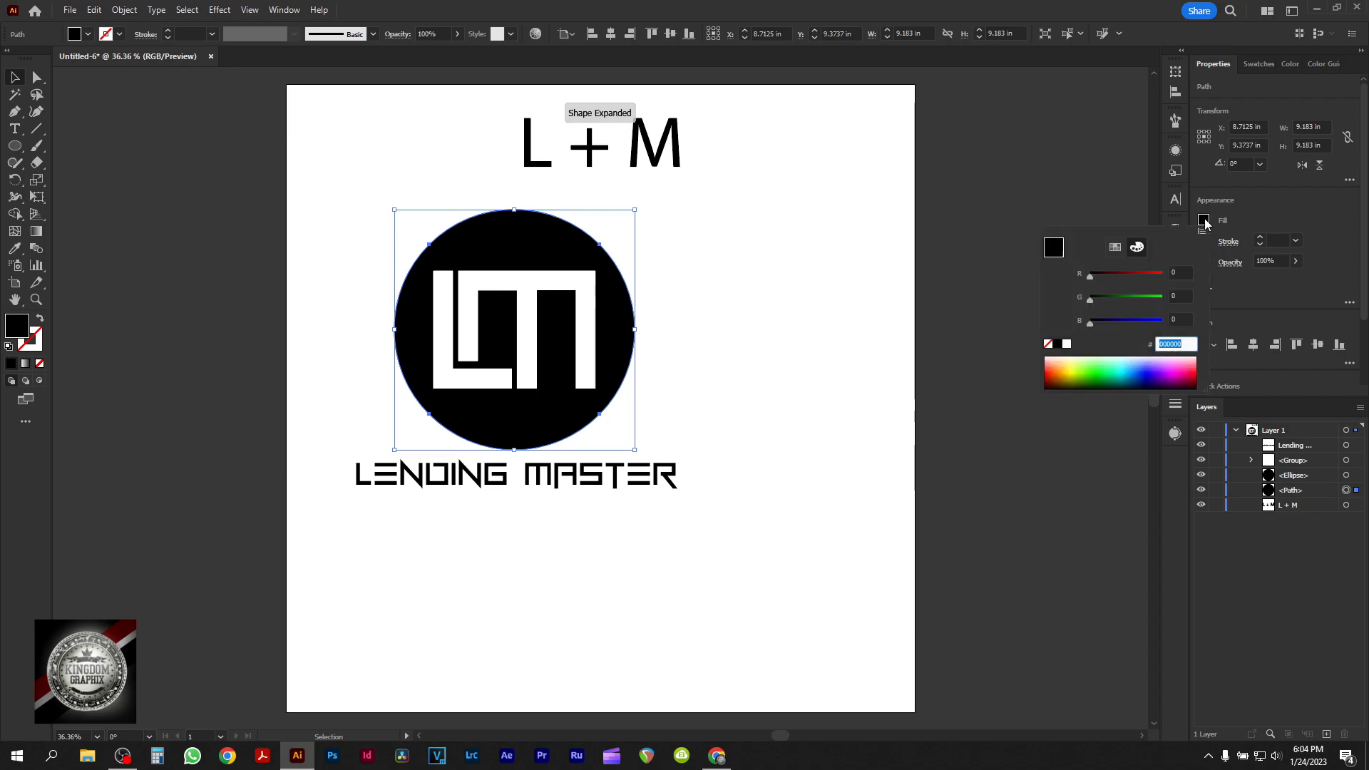
{"action": "left_click", "coordinate": [1066, 344]}
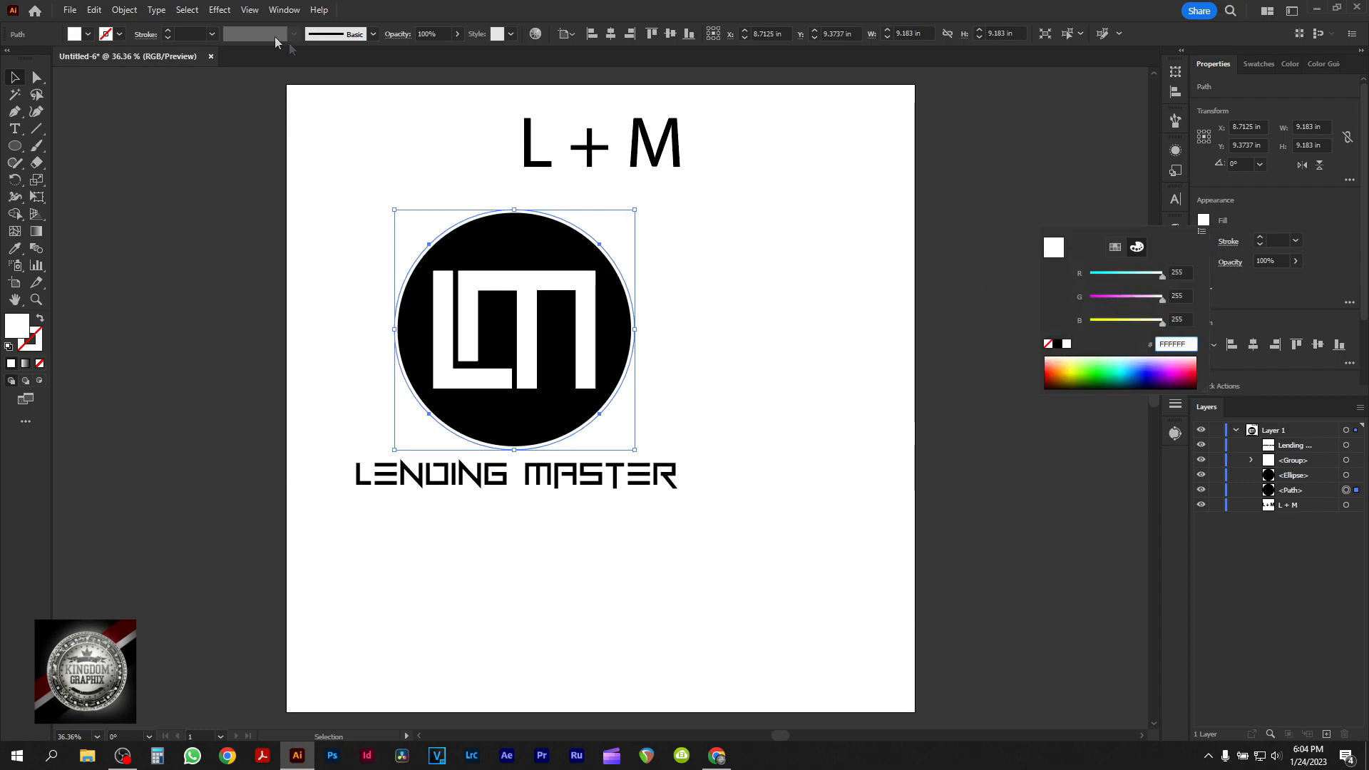
Offset the white circle by another 0.1389 in and fill the new outermost path with black to form a ring
{"action": "left_click", "coordinate": [126, 8]}
{"action": "left_click", "coordinate": [126, 11]}
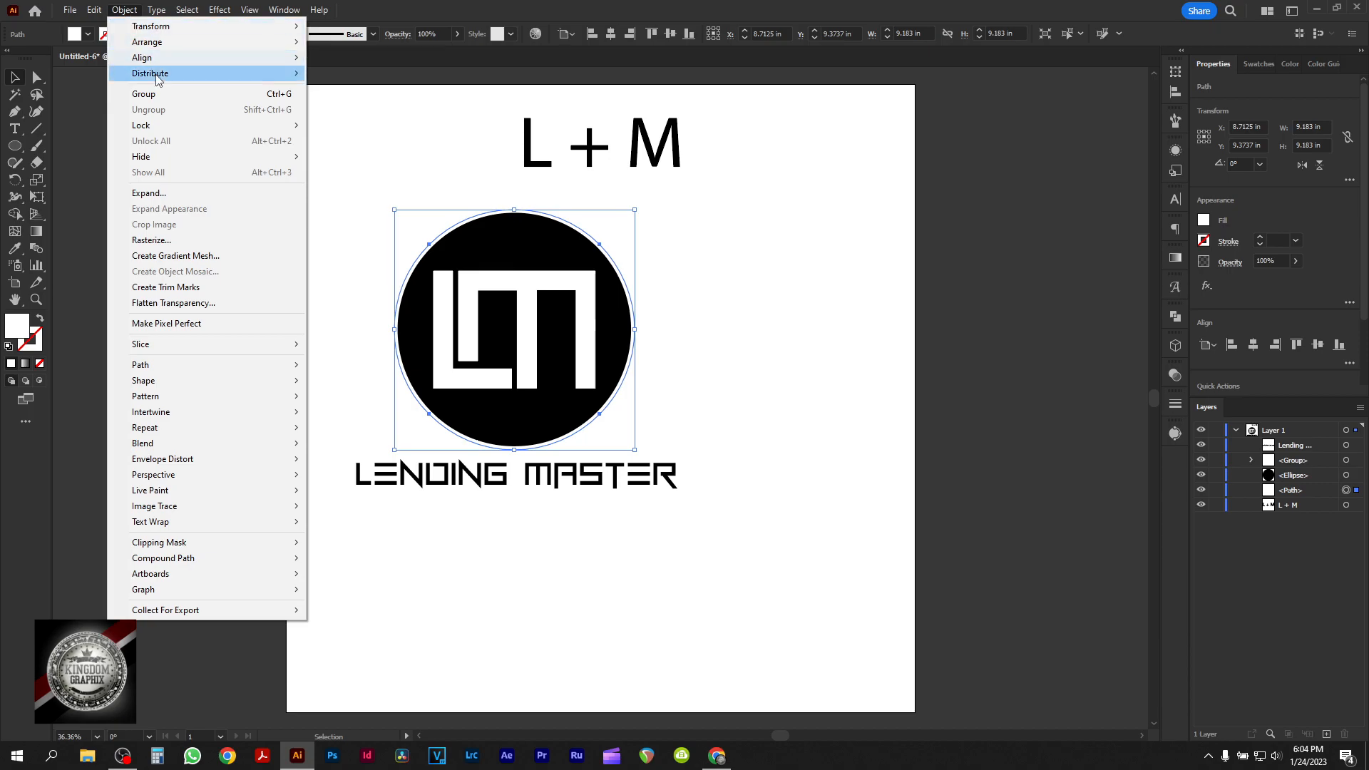
{"action": "mouse_move", "coordinate": [217, 367]}
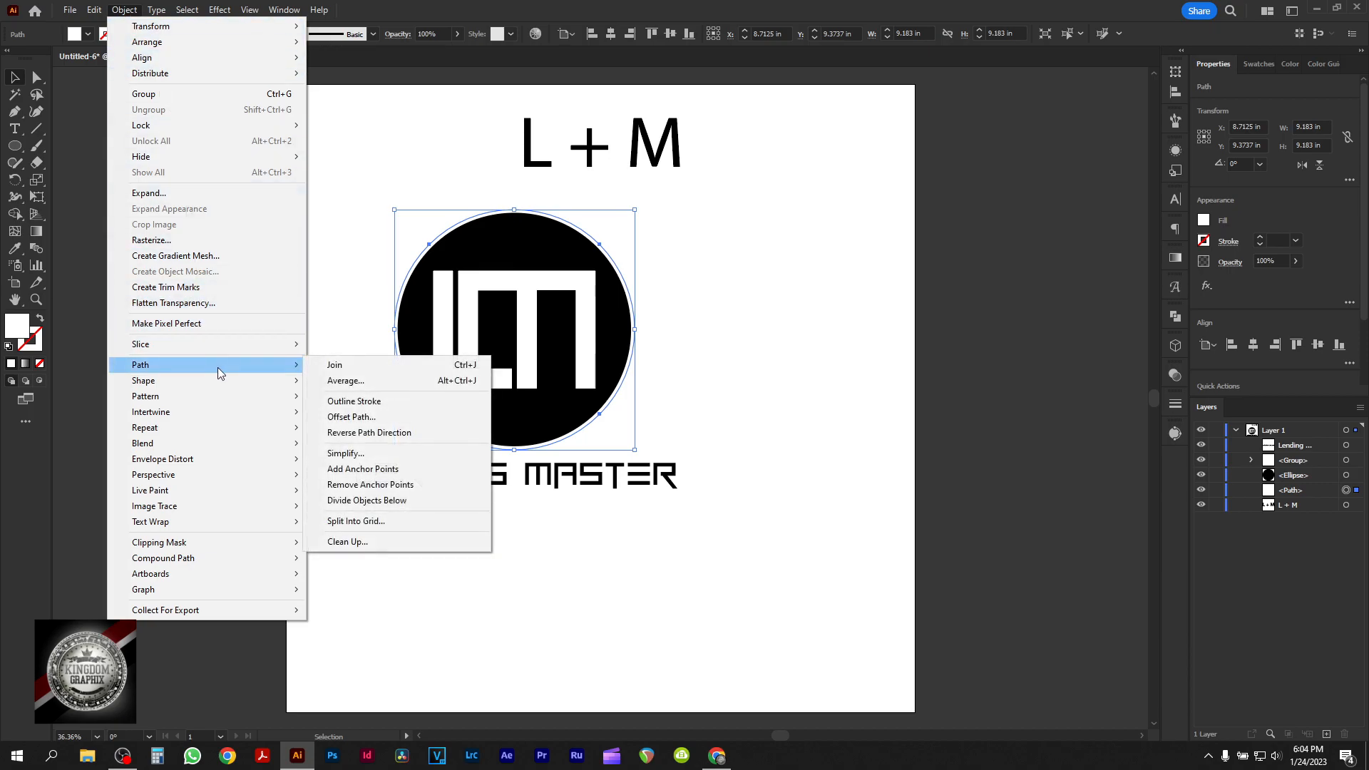
{"action": "left_click", "coordinate": [391, 420]}
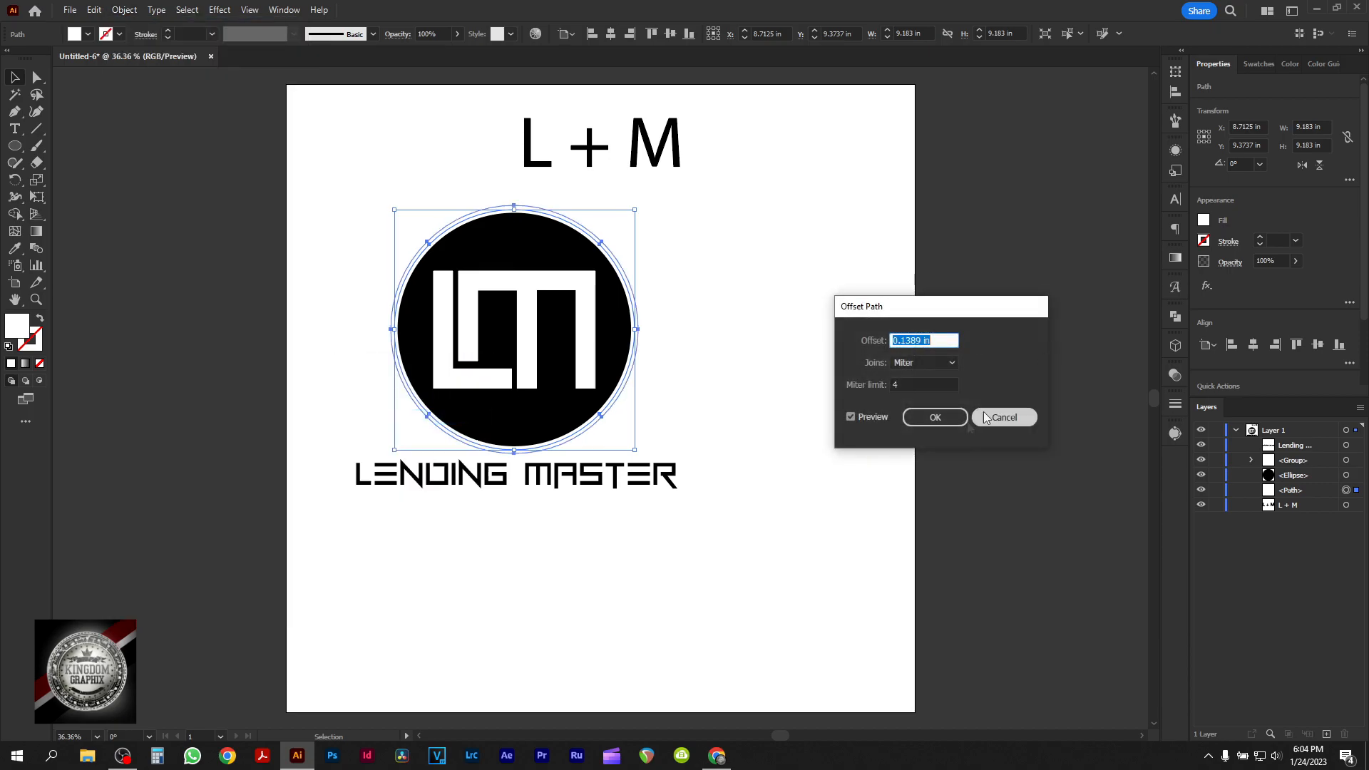
{"action": "left_click", "coordinate": [924, 421]}
{"action": "left_click", "coordinate": [1204, 220]}
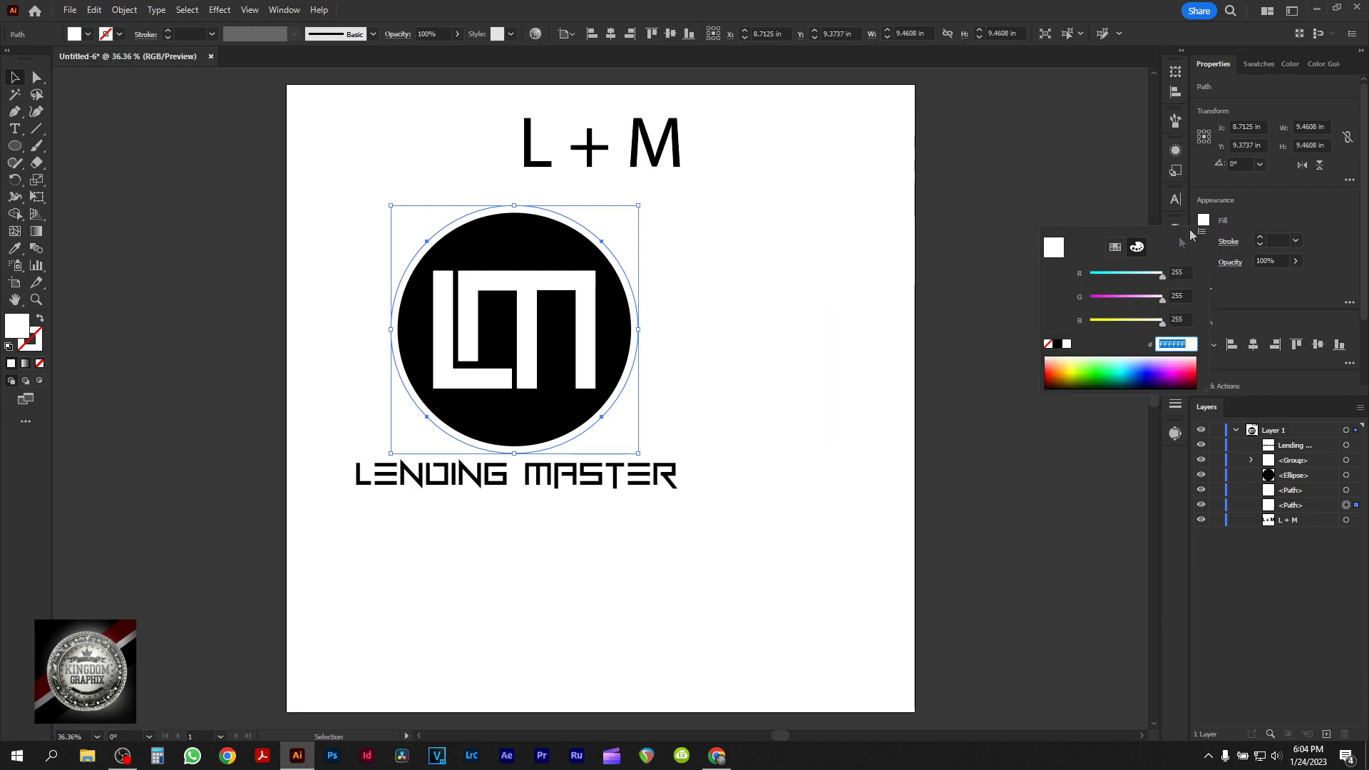
{"action": "left_click", "coordinate": [1058, 346]}
{"action": "left_click", "coordinate": [724, 303]}
{"action": "left_click", "coordinate": [781, 296]}
Scale the whole logo with its company name down to about 10.02 in wide and reposition it below the heading
{"action": "left_click_drag", "start_coordinate": [697, 541], "coordinate": [377, 277]}
{"action": "left_click_drag", "start_coordinate": [530, 285], "coordinate": [606, 309]}
{"action": "left_click_drag", "start_coordinate": [754, 232], "coordinate": [723, 259]}
{"action": "left_click_drag", "start_coordinate": [639, 355], "coordinate": [583, 312]}
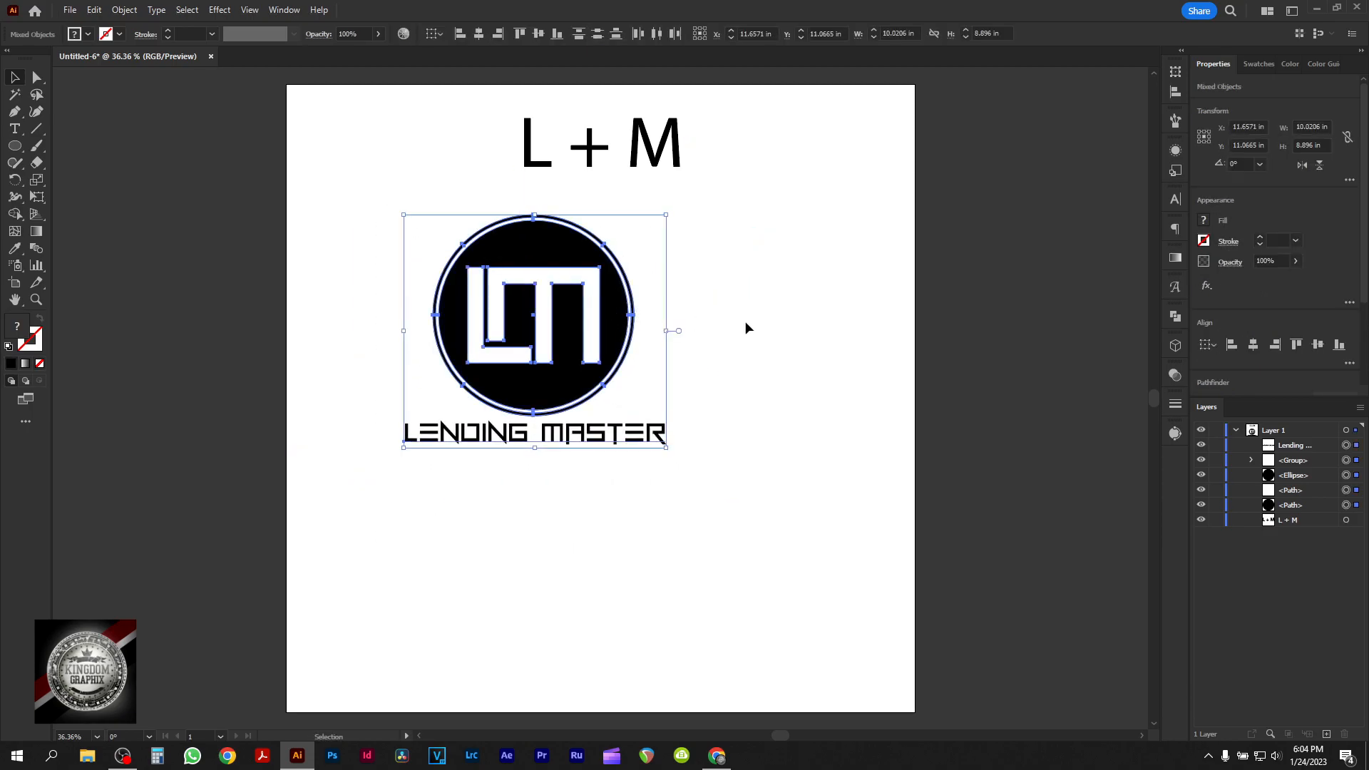
Duplicate the white LM monogram to the right of the circle and fill the copy with black
{"action": "left_click", "coordinate": [742, 325]}
{"action": "left_click", "coordinate": [494, 299]}
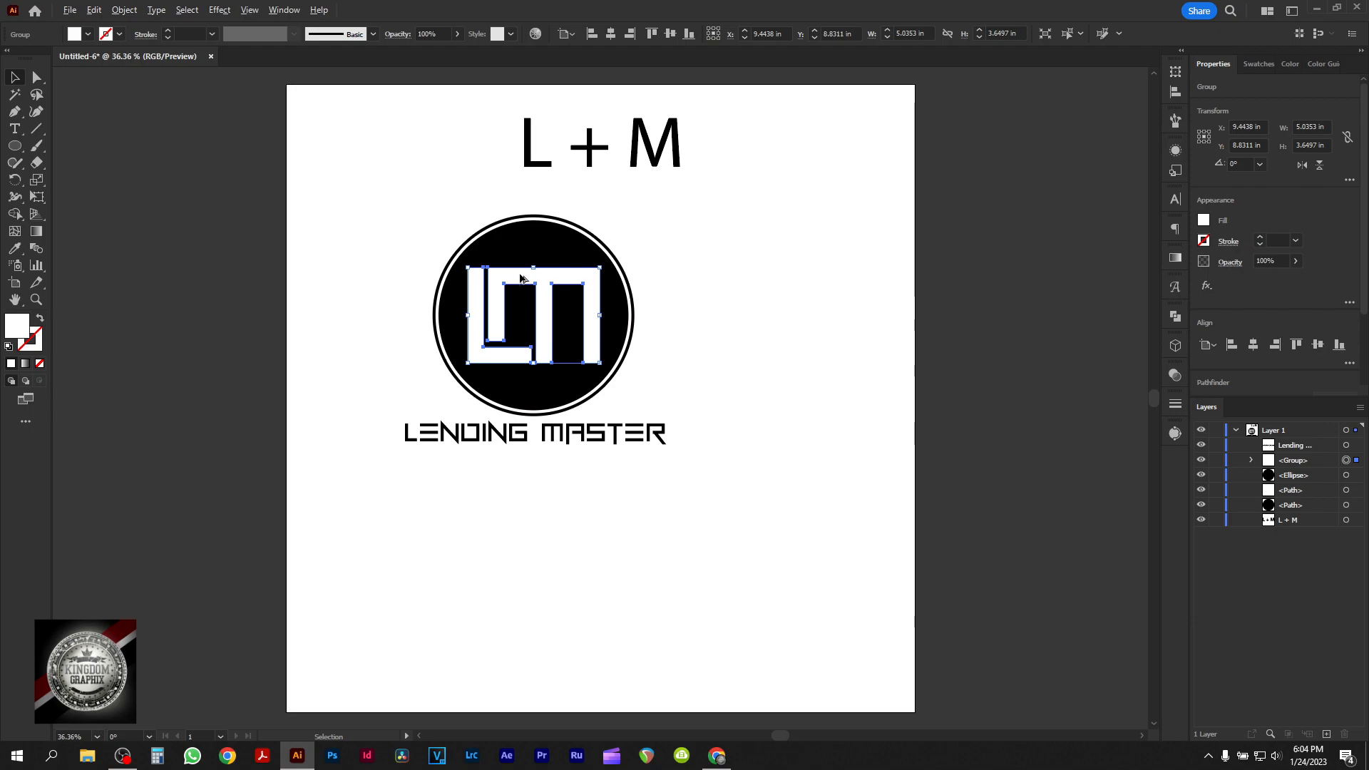
{"action": "left_click_drag", "start_coordinate": [520, 278], "coordinate": [724, 278]}
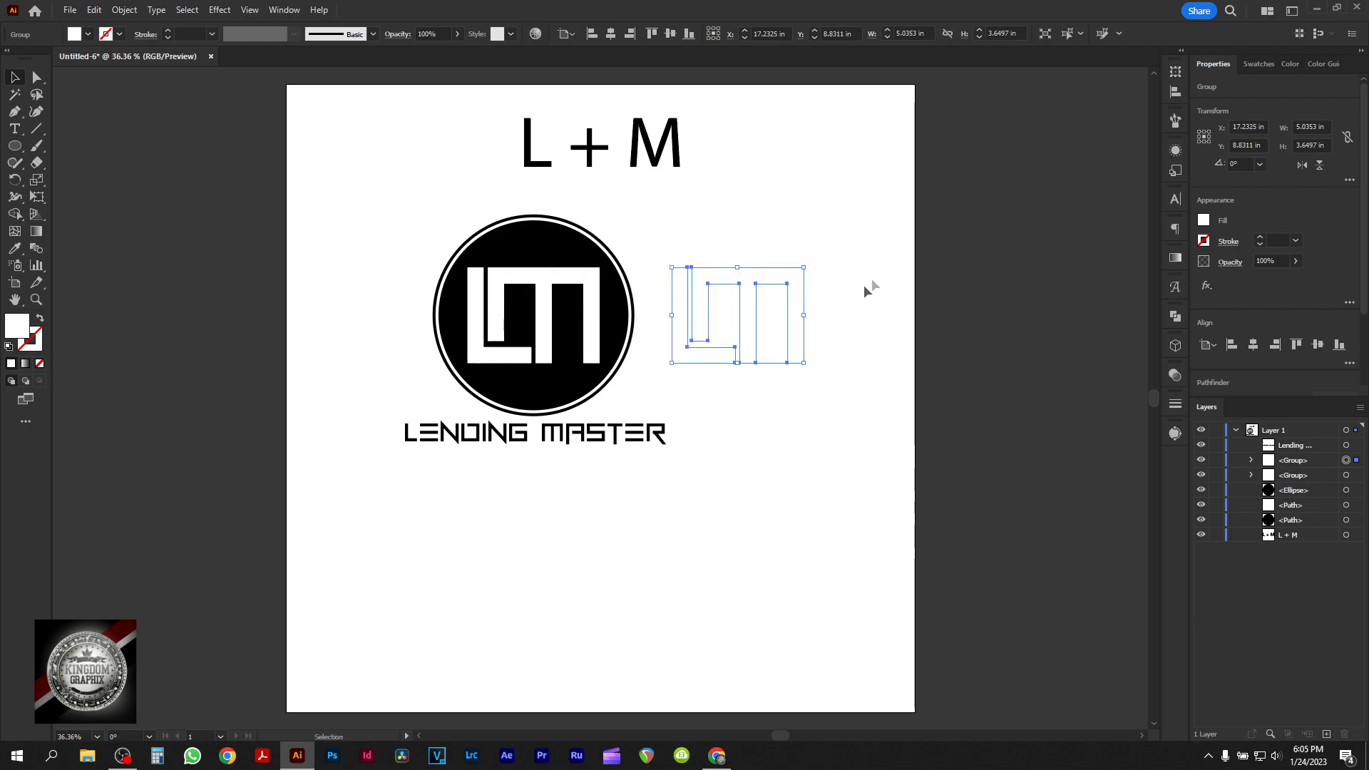
{"action": "left_click", "coordinate": [1203, 220]}
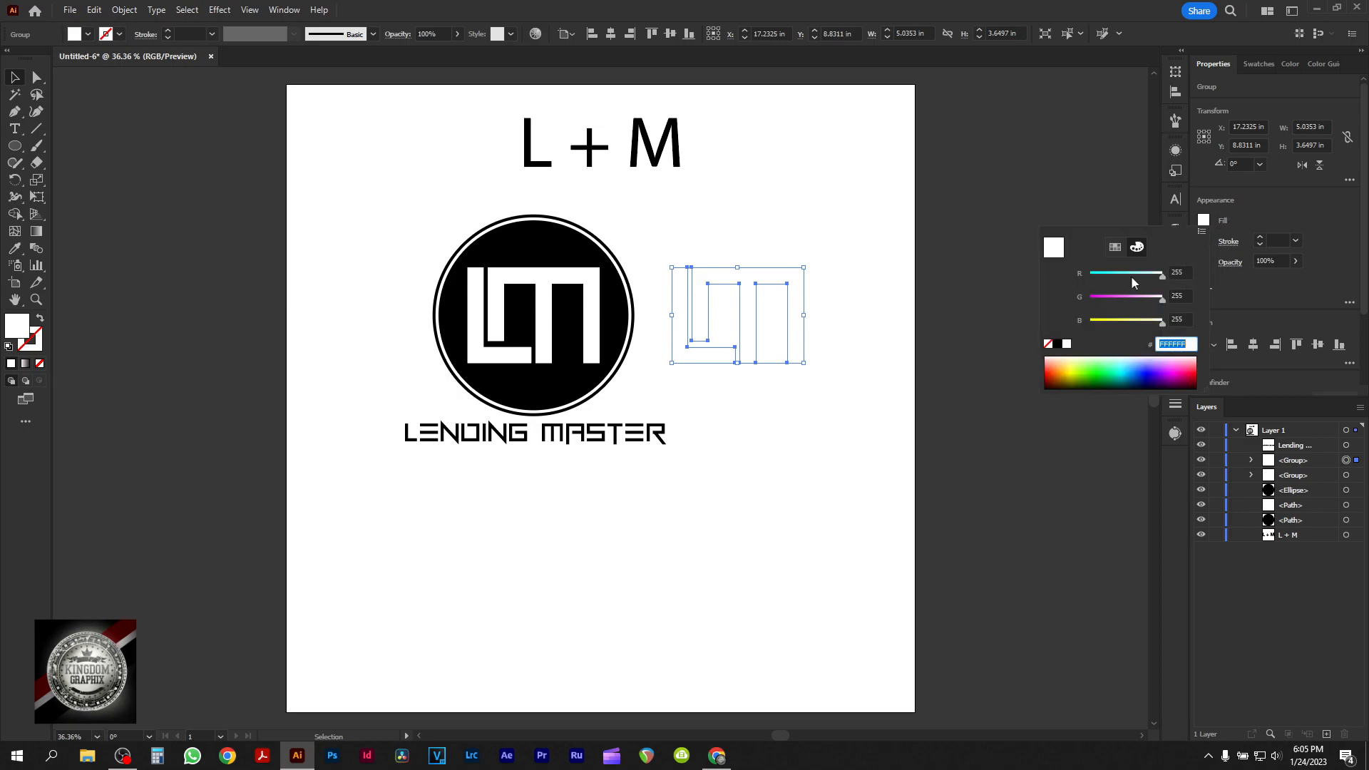
{"action": "left_click", "coordinate": [1057, 345]}
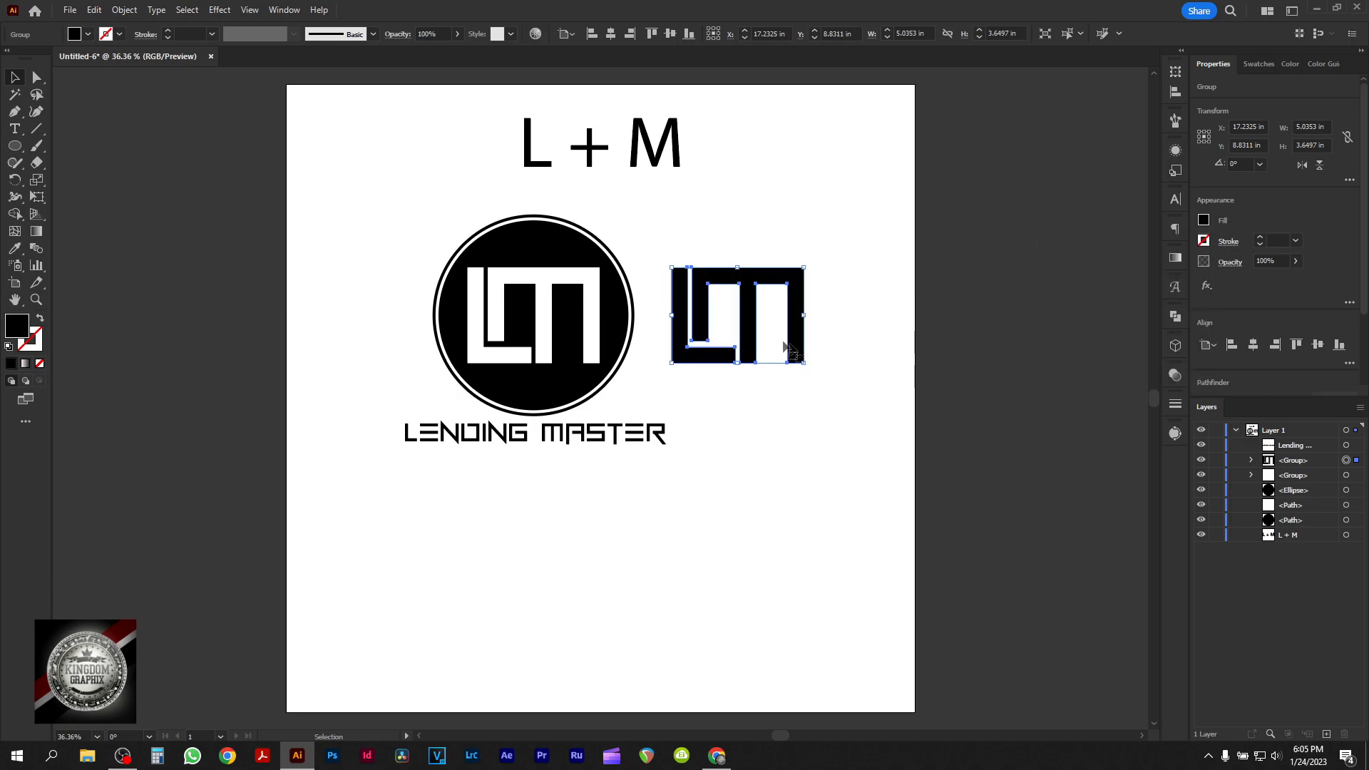
Ungroup the black monogram copy and shift its M down and to the left so it overlaps the L
{"action": "left_click_drag", "start_coordinate": [756, 335], "coordinate": [804, 418]}
{"action": "right_click", "coordinate": [806, 402]}
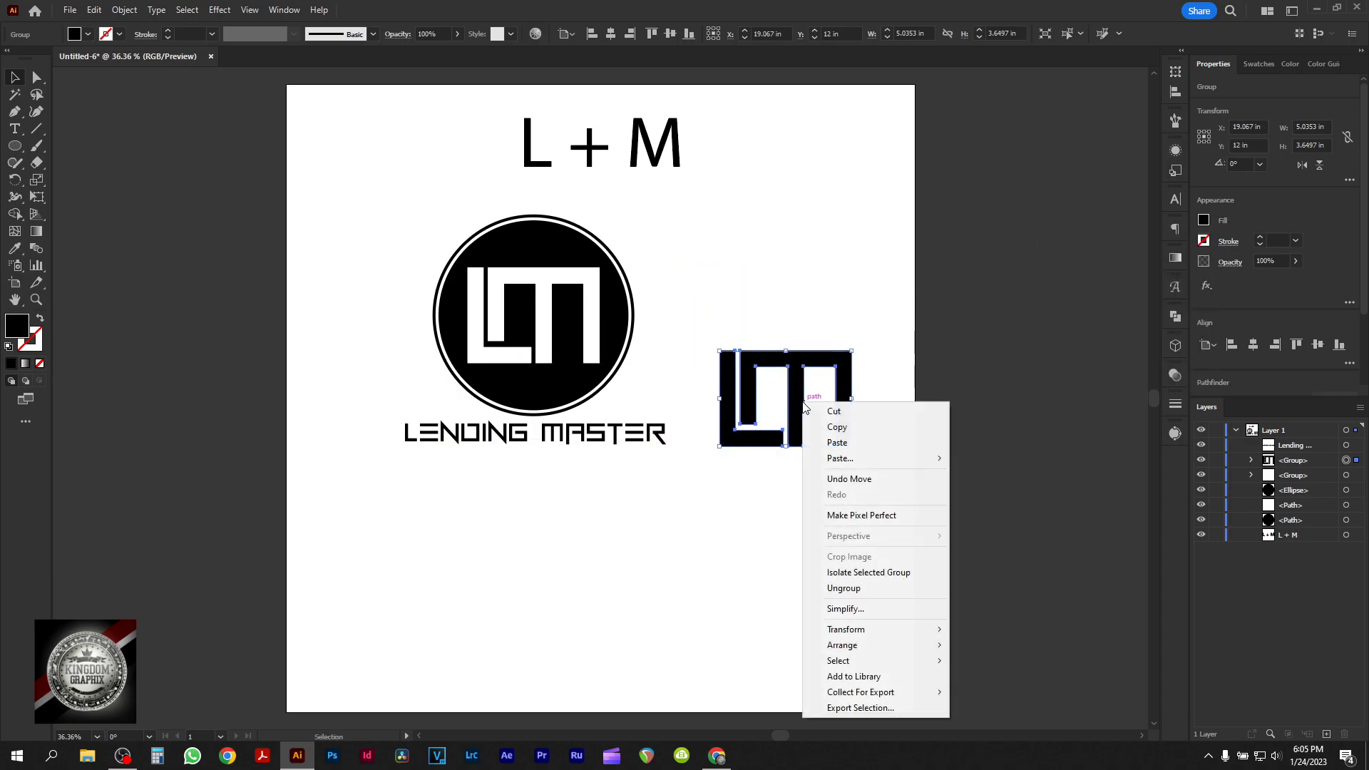
{"action": "left_click", "coordinate": [810, 241]}
{"action": "right_click", "coordinate": [800, 383]}
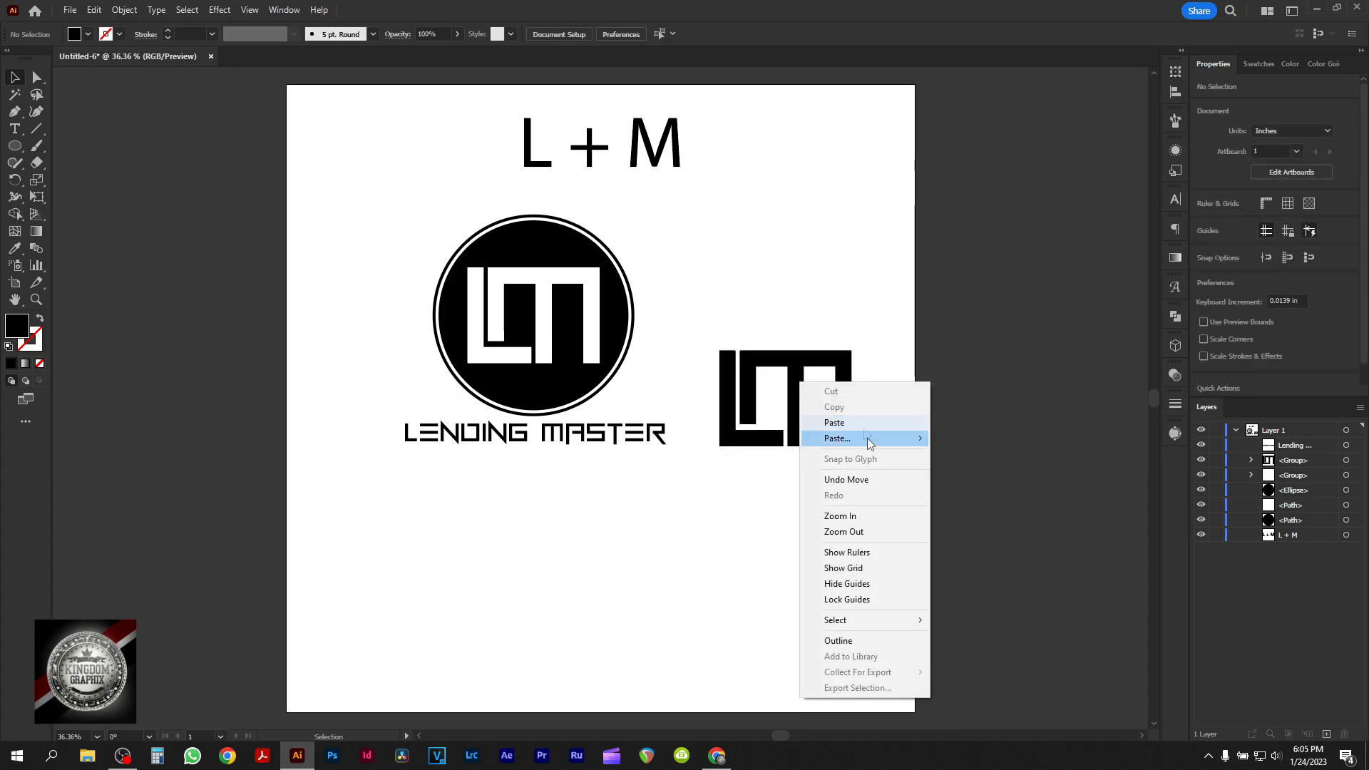
{"action": "left_click", "coordinate": [789, 364]}
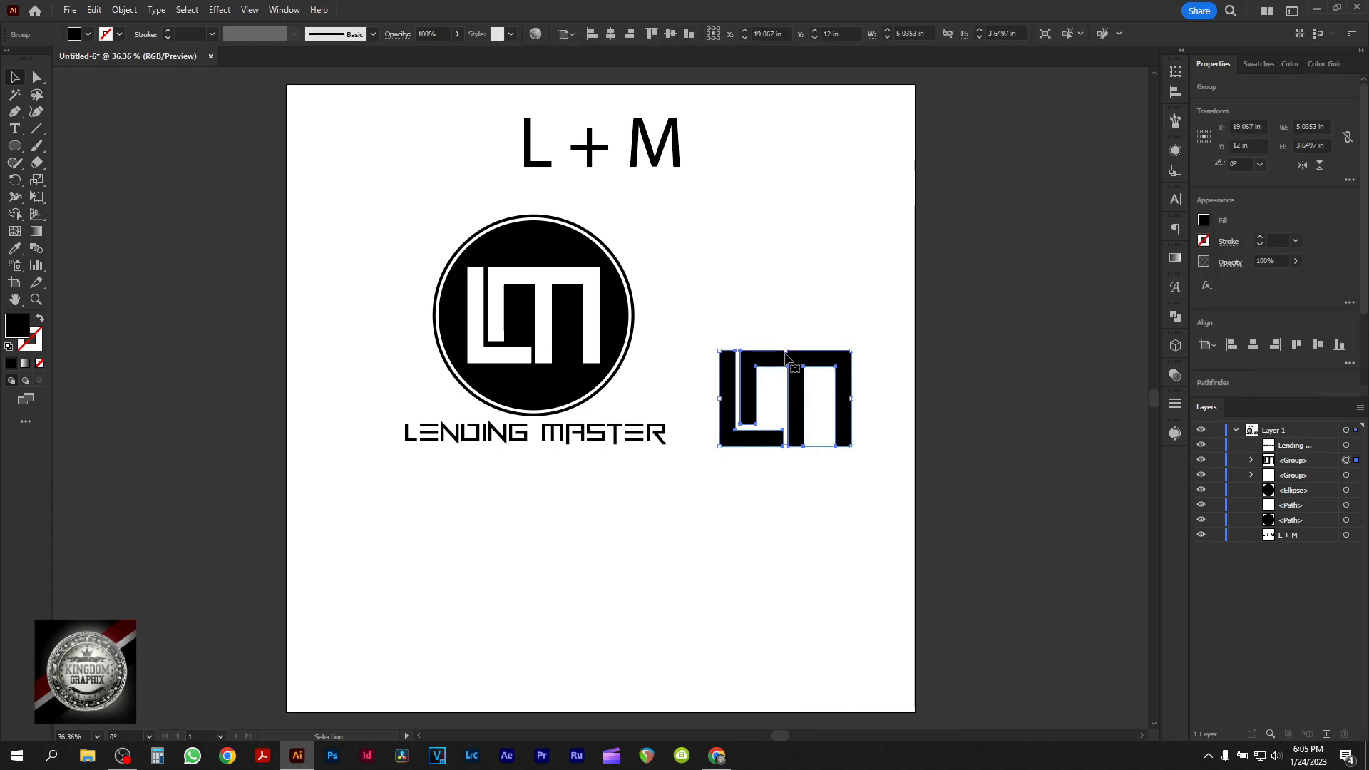
{"action": "right_click", "coordinate": [786, 354]}
{"action": "left_click", "coordinate": [827, 541]}
{"action": "left_click", "coordinate": [742, 498]}
{"action": "left_click_drag", "start_coordinate": [794, 412], "coordinate": [756, 438]}
Move the overlapping black L and M together below the company name, at about X 10.55 in, Y 17.57 in
{"action": "left_click", "coordinate": [842, 513]}
{"action": "left_click_drag", "start_coordinate": [834, 513], "coordinate": [706, 358]}
{"action": "left_click_drag", "start_coordinate": [734, 420], "coordinate": [513, 556]}
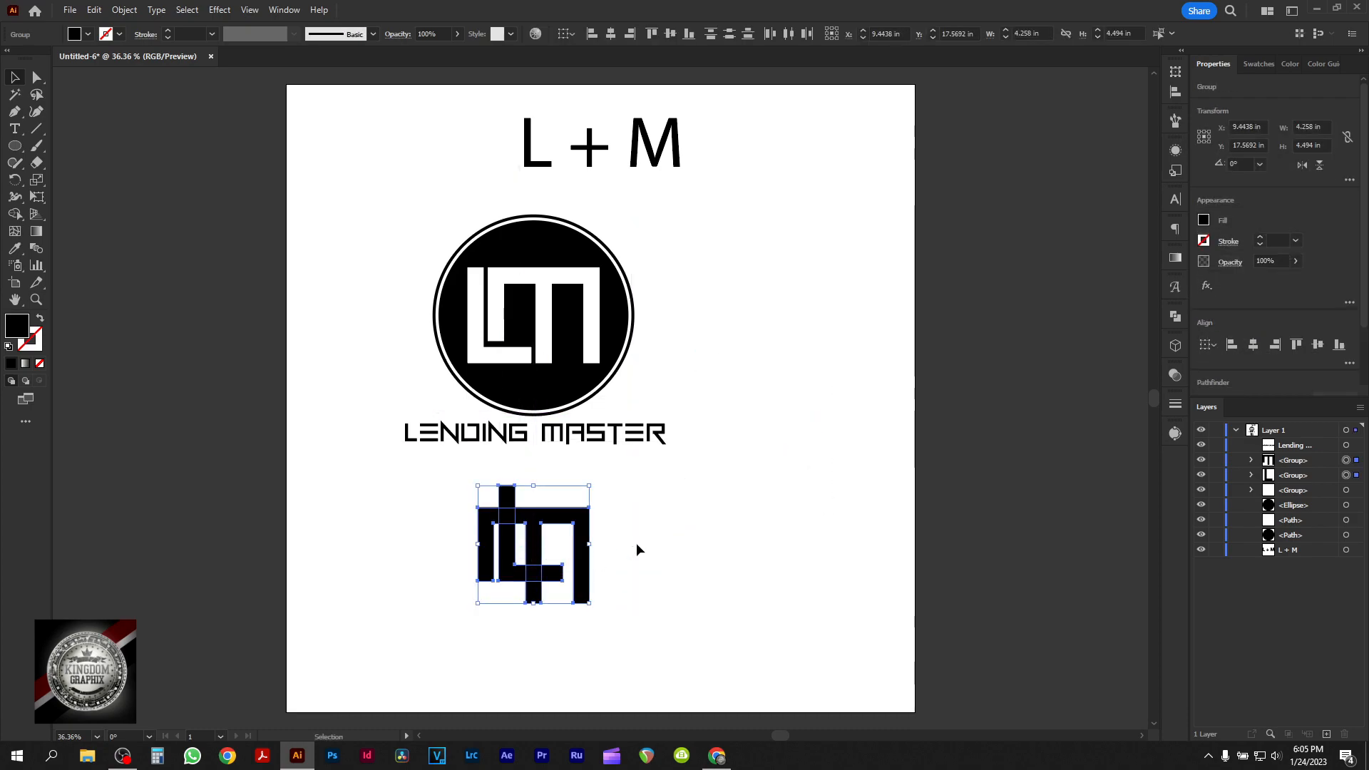
{"action": "left_click", "coordinate": [636, 545]}
{"action": "left_click_drag", "start_coordinate": [628, 622], "coordinate": [399, 507]}
{"action": "left_click_drag", "start_coordinate": [533, 537], "coordinate": [563, 537]}
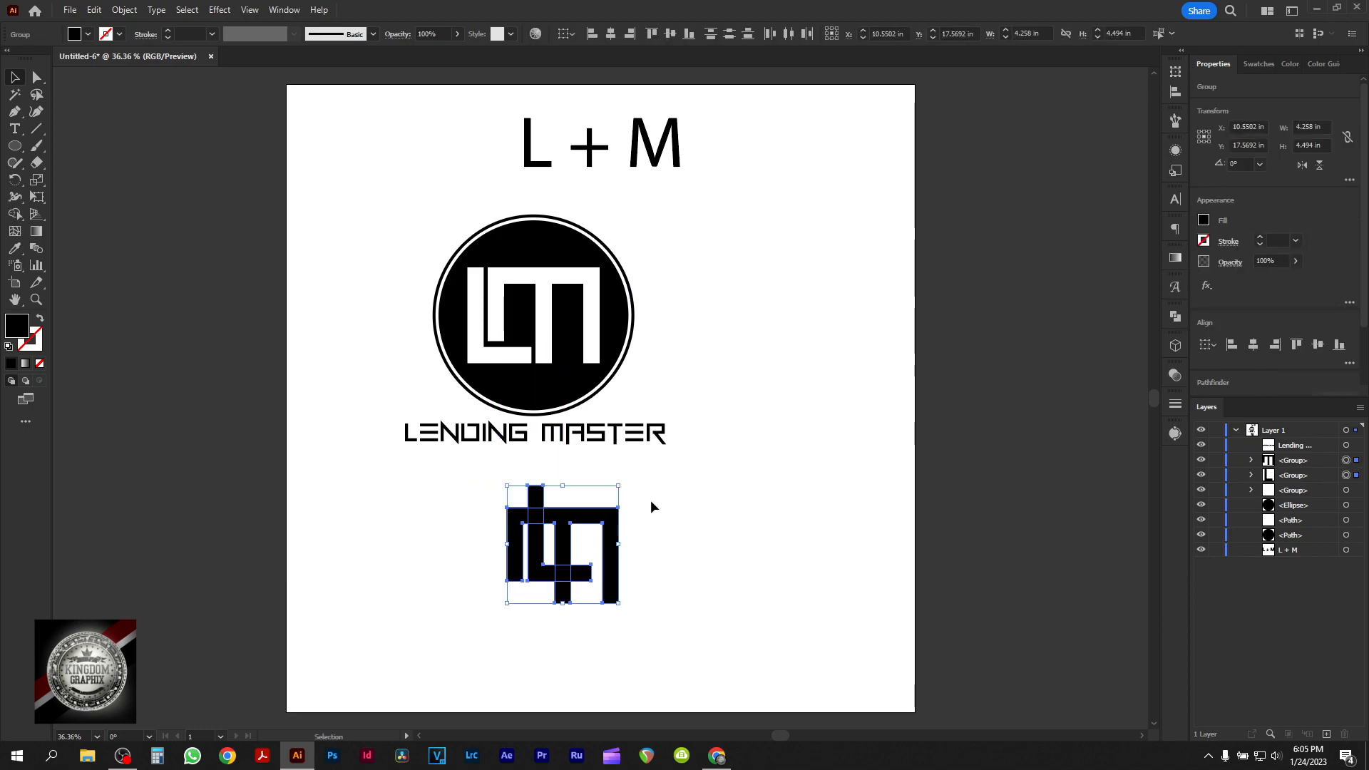
Deselect the overlapping black letters and activate the Rectangle tool
{"action": "left_click_drag", "start_coordinate": [670, 525], "coordinate": [670, 524]}
{"action": "left_click_drag", "start_coordinate": [641, 621], "coordinate": [452, 483]}
{"action": "scroll", "coordinate": [695, 586], "scroll_direction": "up", "scroll_amount": 1}
{"action": "left_click_drag", "start_coordinate": [672, 567], "coordinate": [877, 468]}
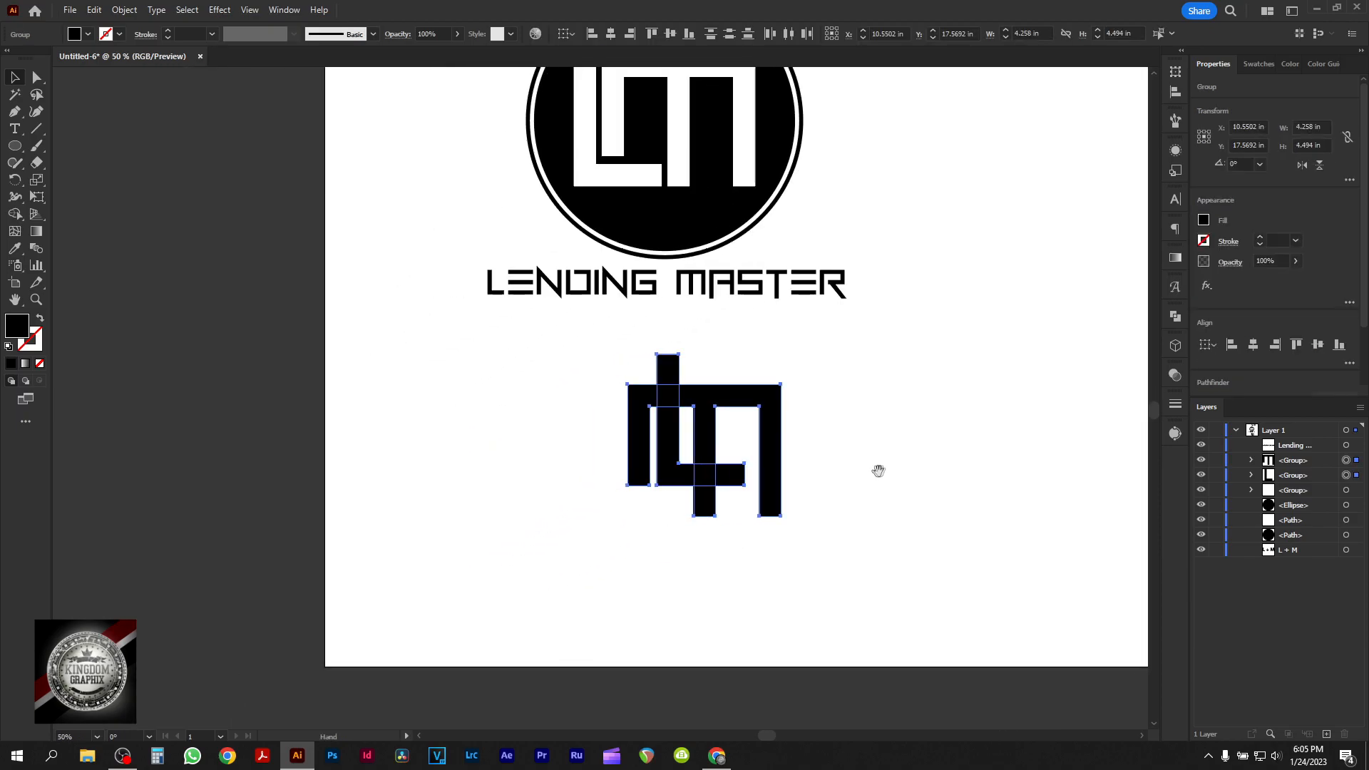
{"action": "scroll", "coordinate": [880, 471], "scroll_direction": "down", "scroll_amount": 1}
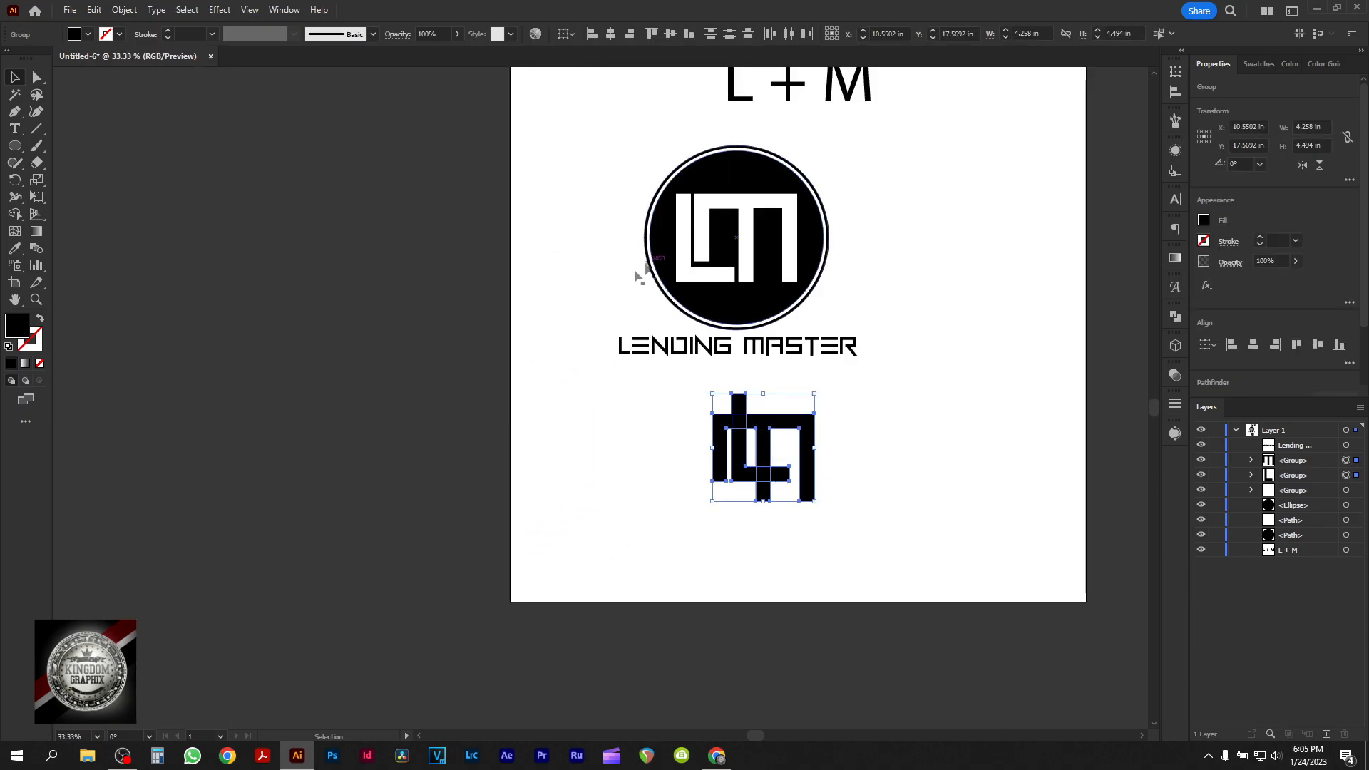
{"action": "left_click", "coordinate": [859, 496]}
{"action": "left_click_drag", "start_coordinate": [14, 146], "coordinate": [84, 147]}
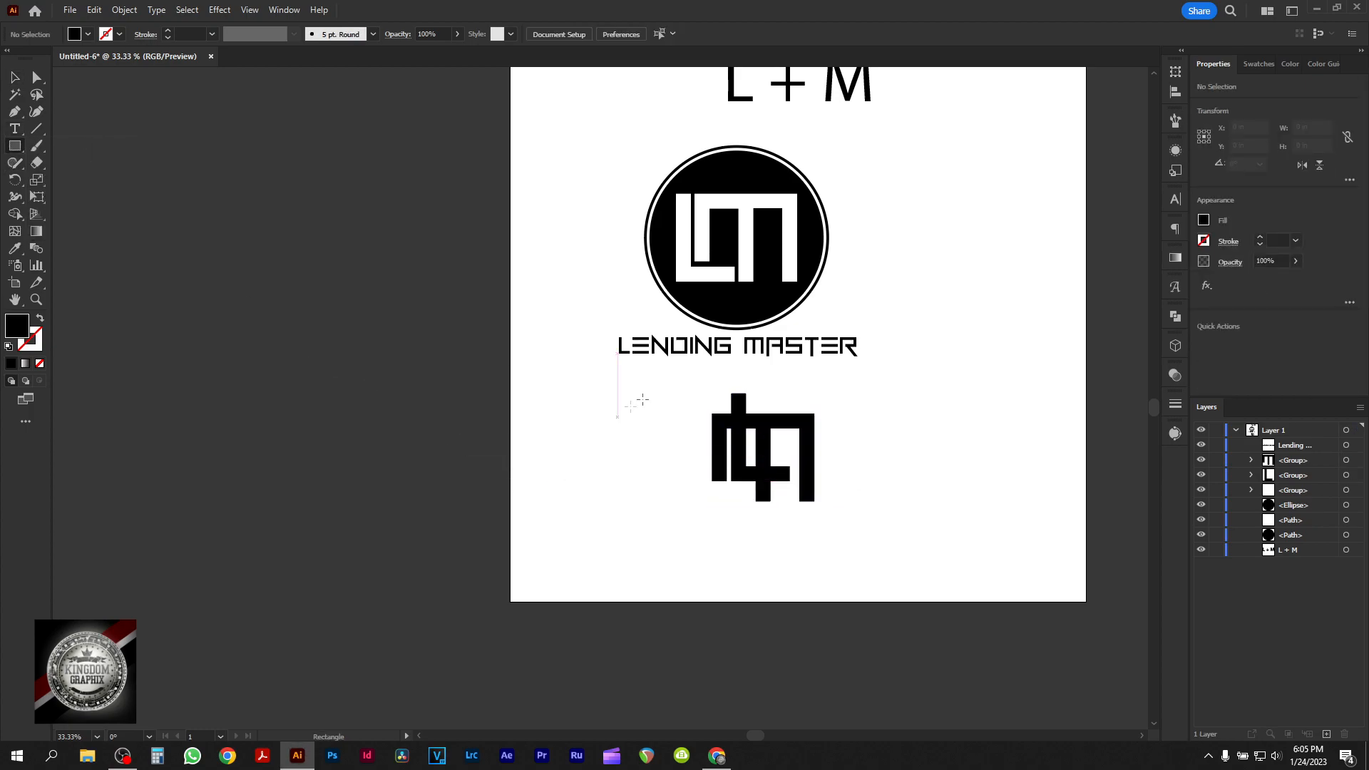